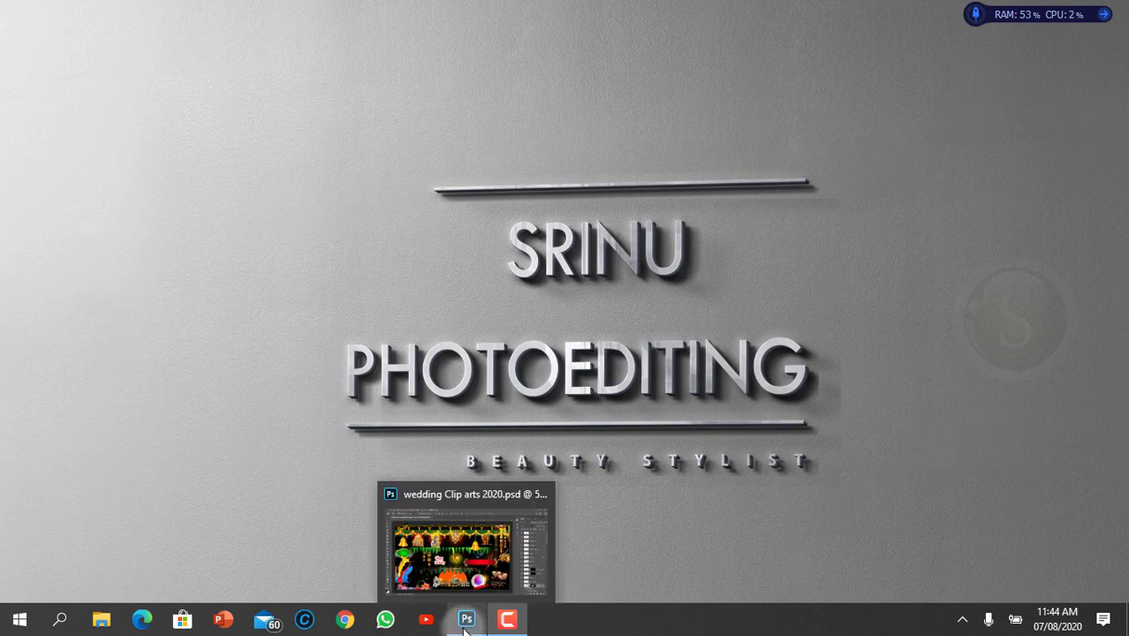
Bring the Photoshop window with wedding Clip arts 2020.psd back in front from the taskbar.
click(467, 618)
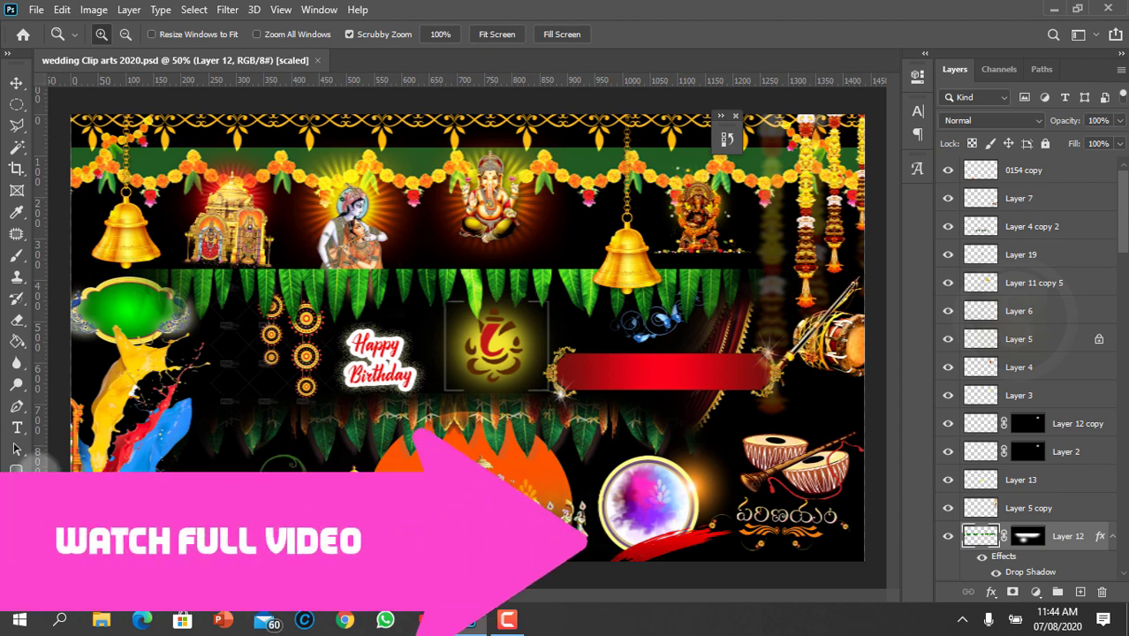
click(123, 246)
click(124, 246)
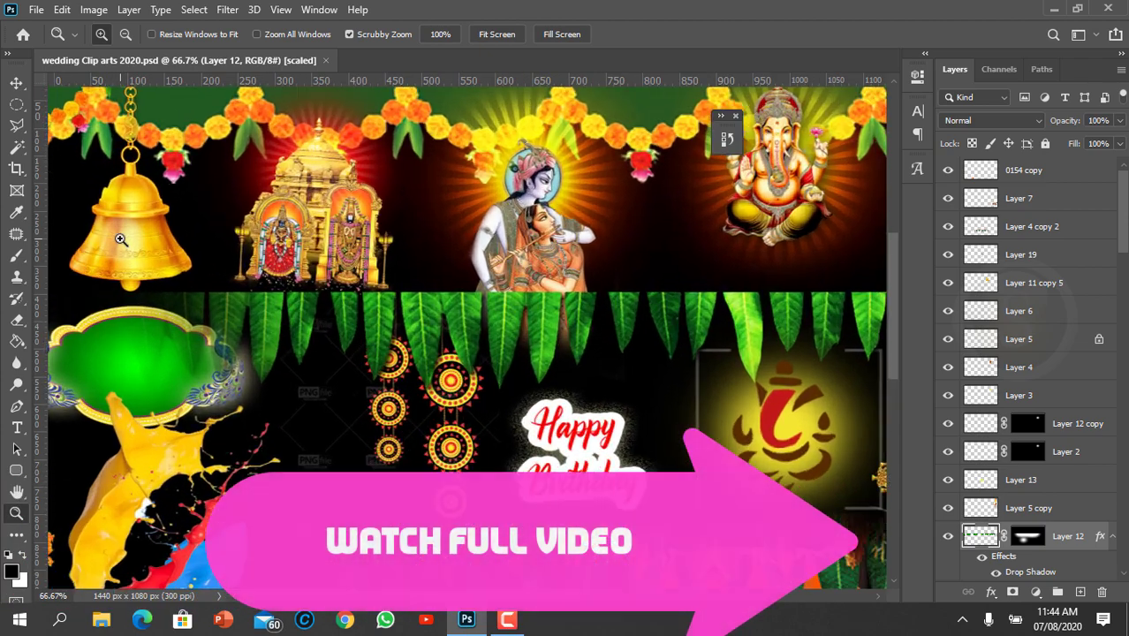
mouse_move(212, 258)
mouse_down()
mouse_move(342, 295)
mouse_move(133, 283)
mouse_up()
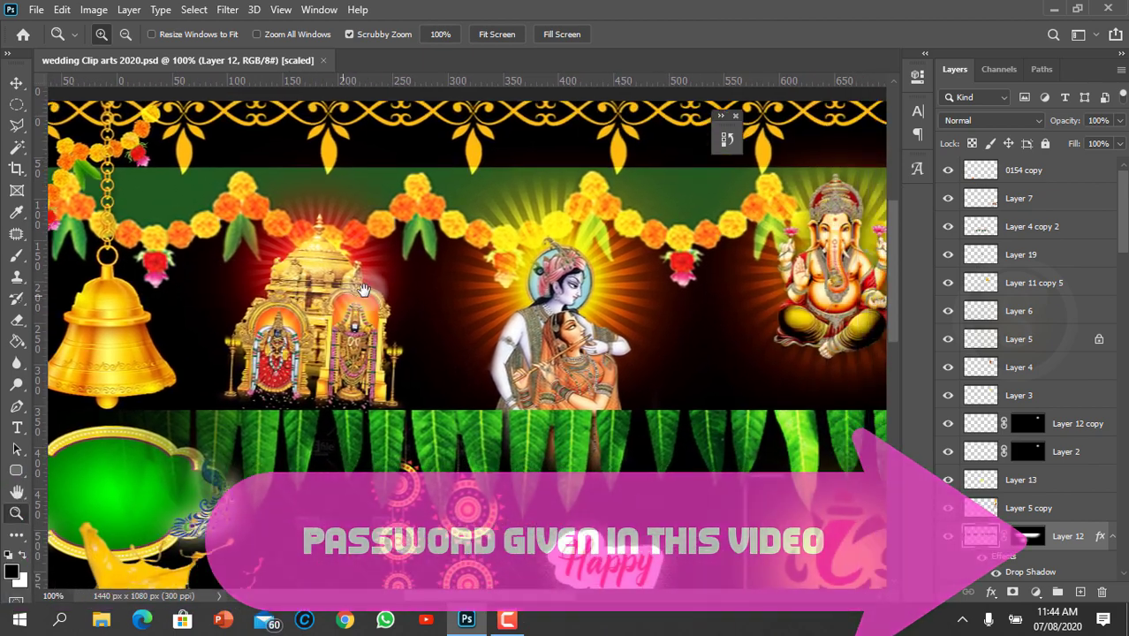
scroll(452, 288, right, 2)
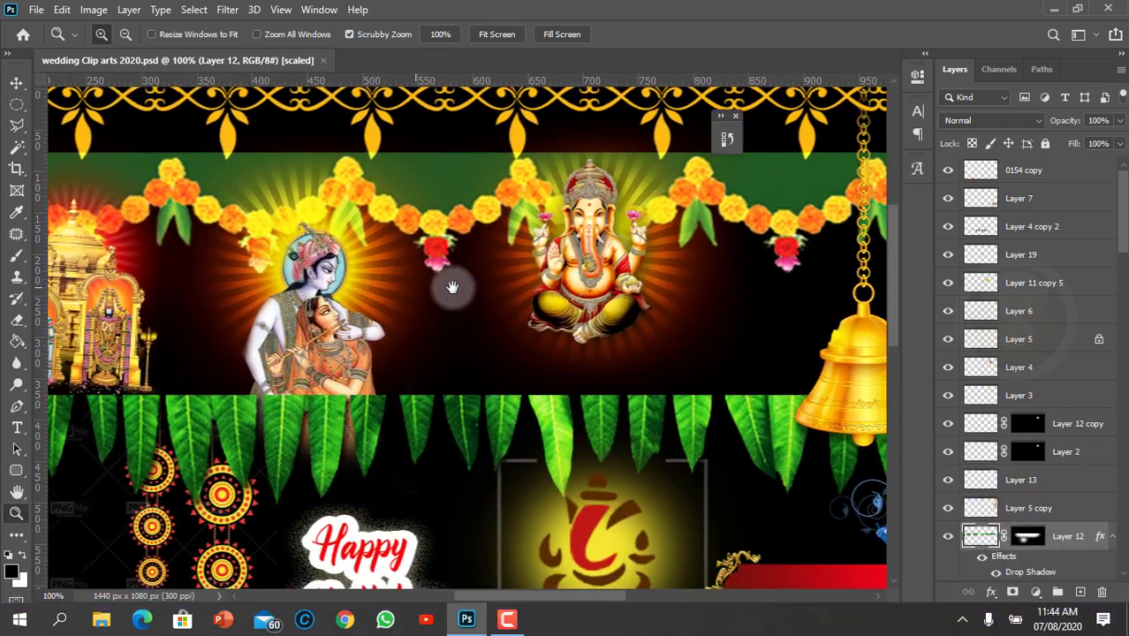
scroll(453, 282, right, 2)
scroll(433, 283, right, 2)
scroll(517, 288, right, 3)
scroll(517, 288, down, 1)
scroll(517, 288, right, 2)
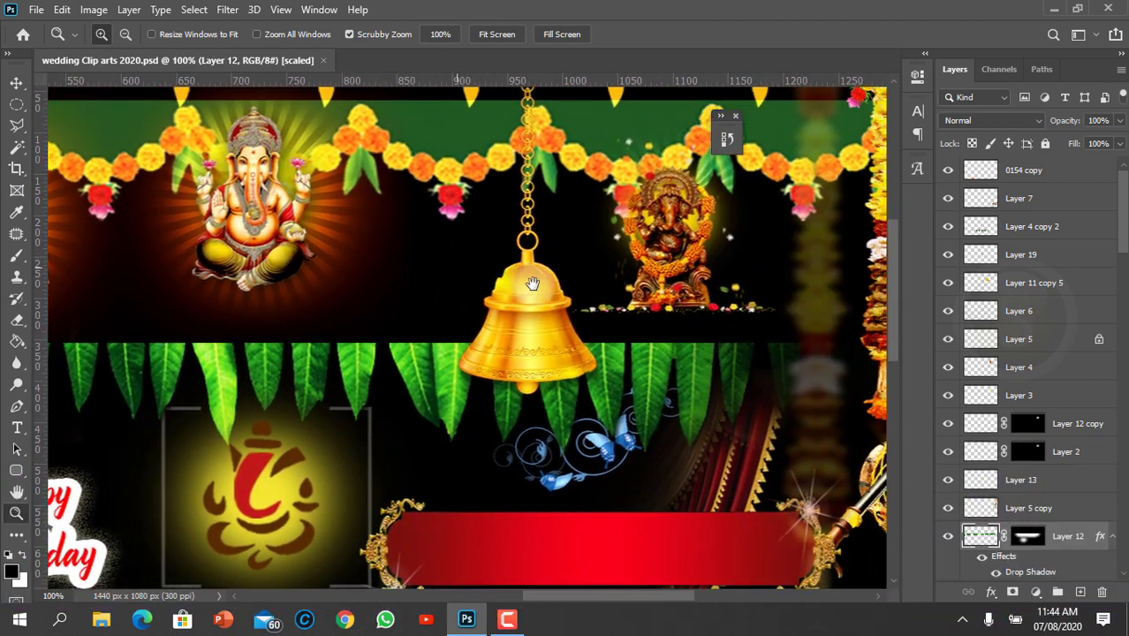
scroll(522, 286, right, 2)
scroll(531, 283, right, 2)
scroll(541, 281, right, 2)
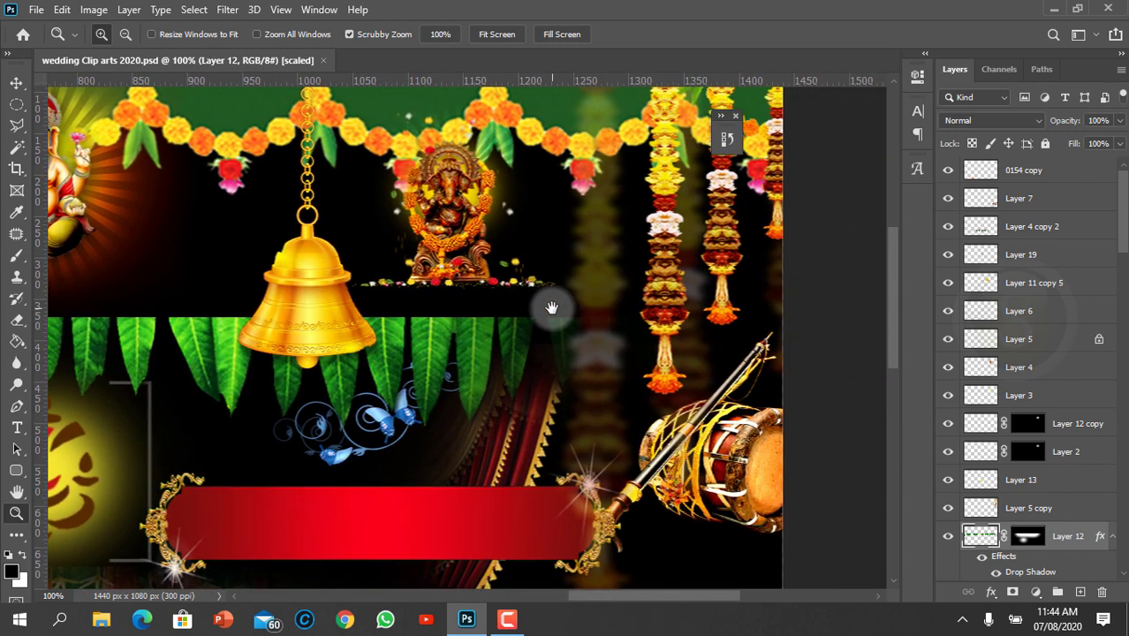
scroll(580, 339, down, 1)
scroll(578, 315, down, 1)
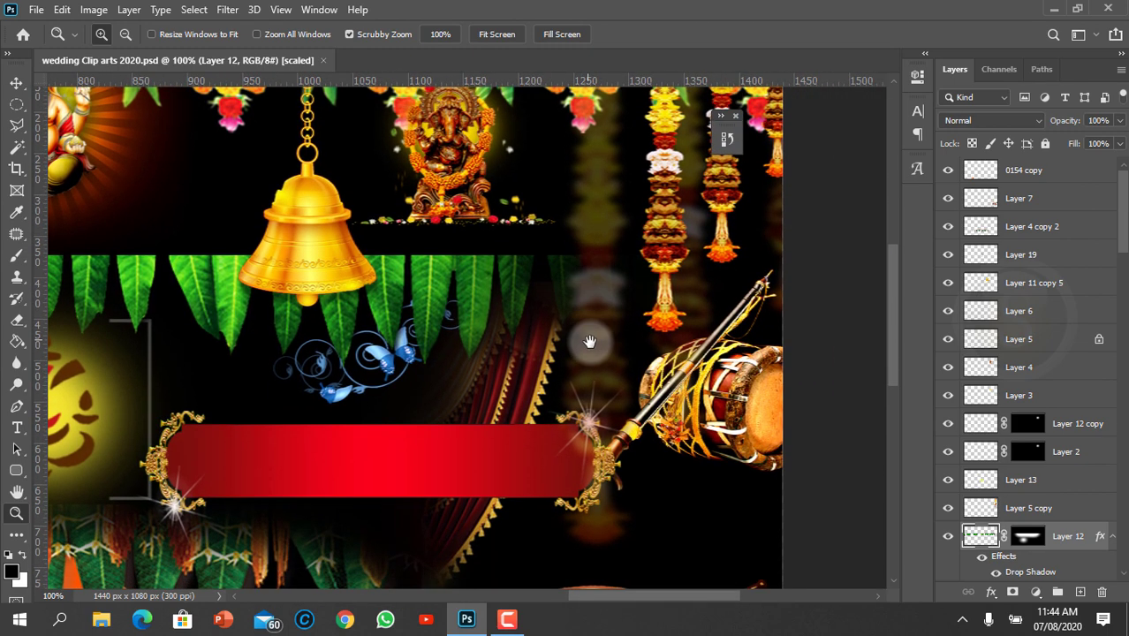
scroll(587, 338, down, 2)
scroll(586, 296, down, 2)
scroll(585, 327, down, 2)
scroll(581, 340, down, 1)
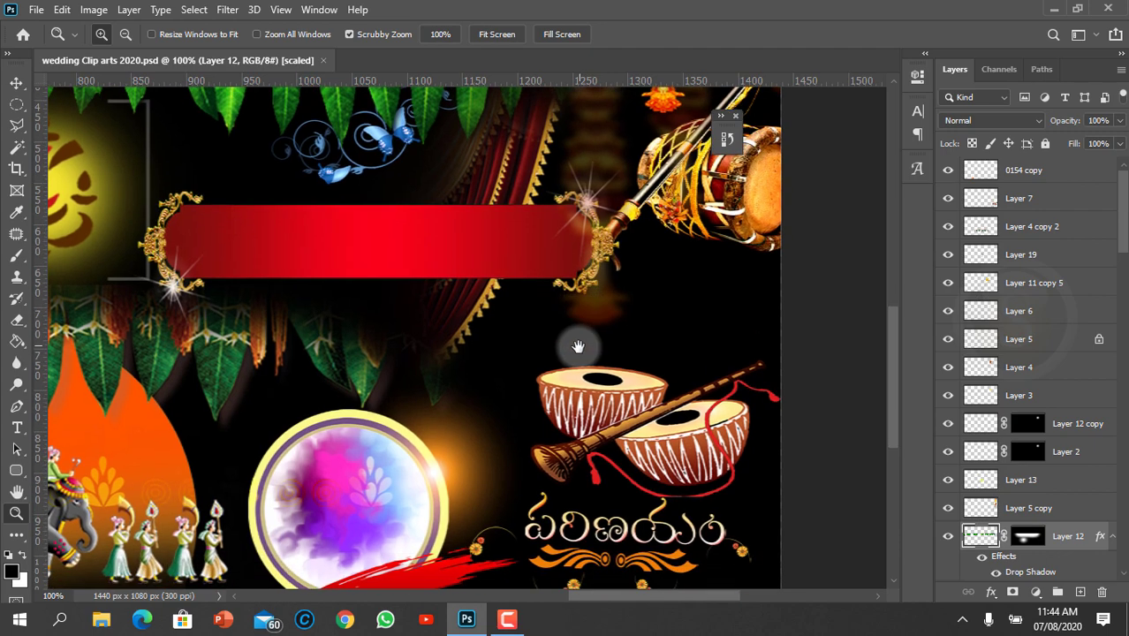
scroll(576, 318, down, 2)
scroll(587, 336, left, 2)
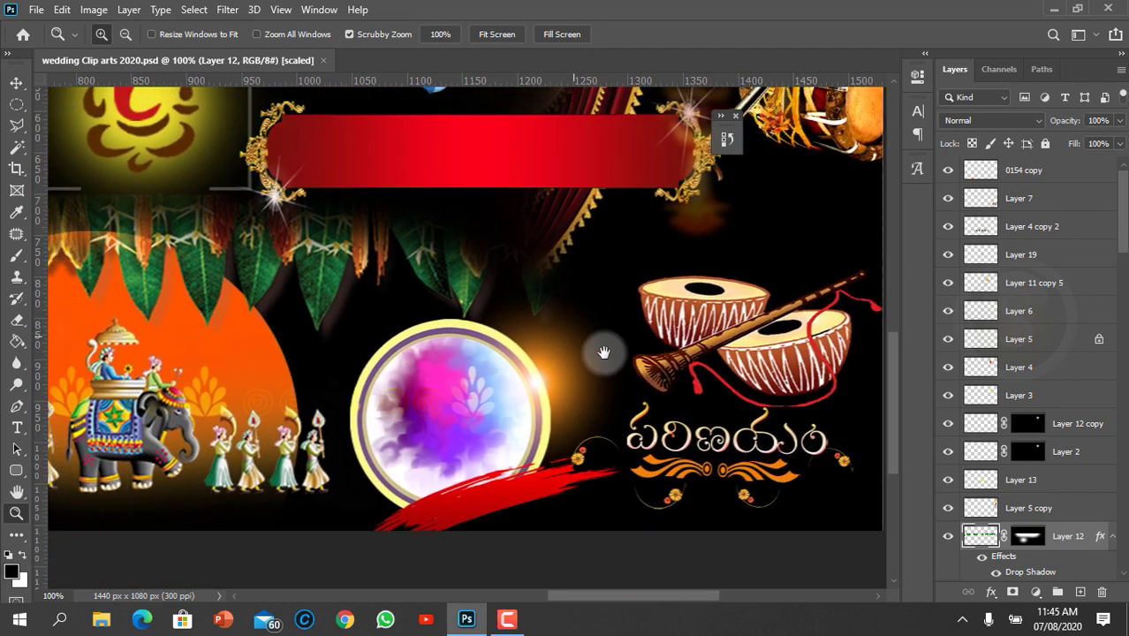
scroll(610, 351, left, 2)
scroll(601, 354, left, 2)
scroll(609, 358, left, 3)
scroll(594, 361, left, 2)
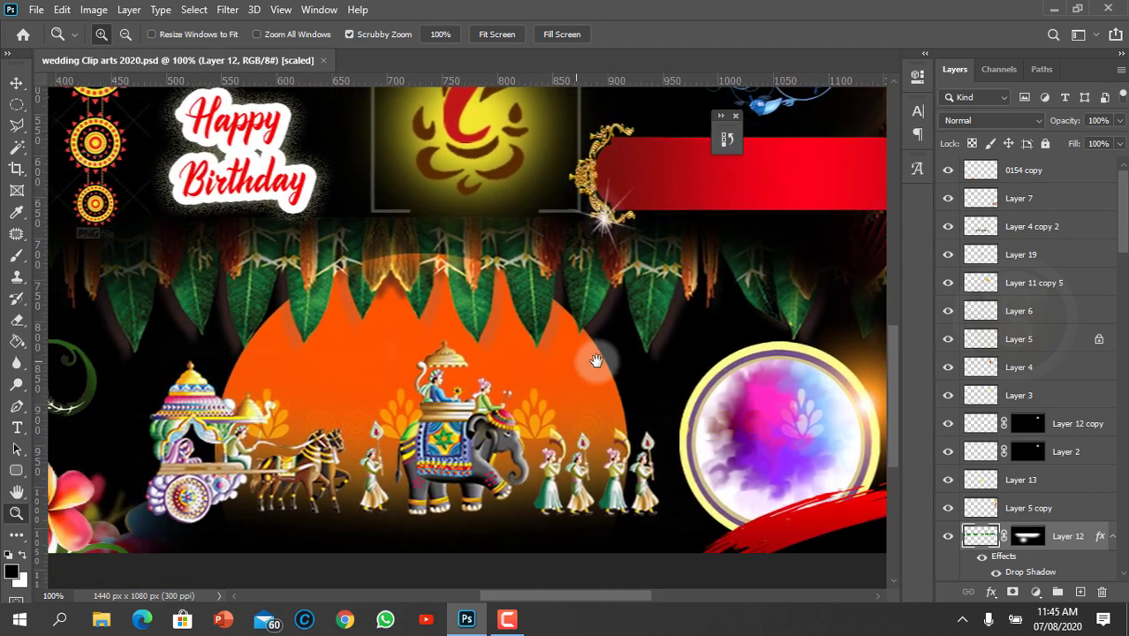
scroll(563, 363, left, 2)
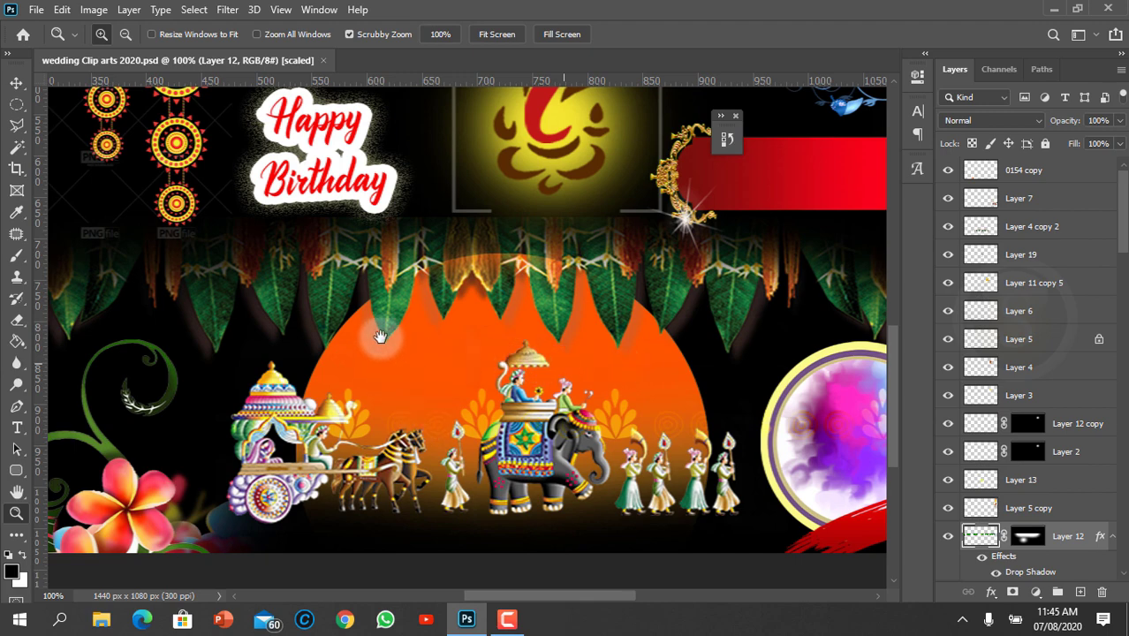
scroll(382, 359, up, 2)
scroll(389, 367, up, 3)
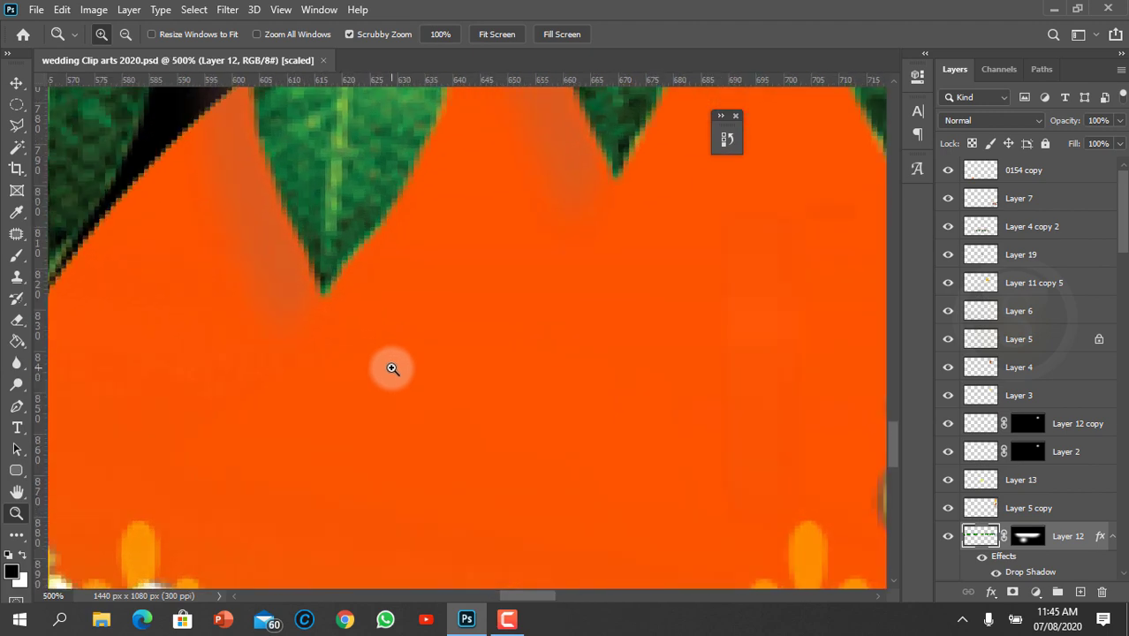
right_click(392, 369)
click(416, 375)
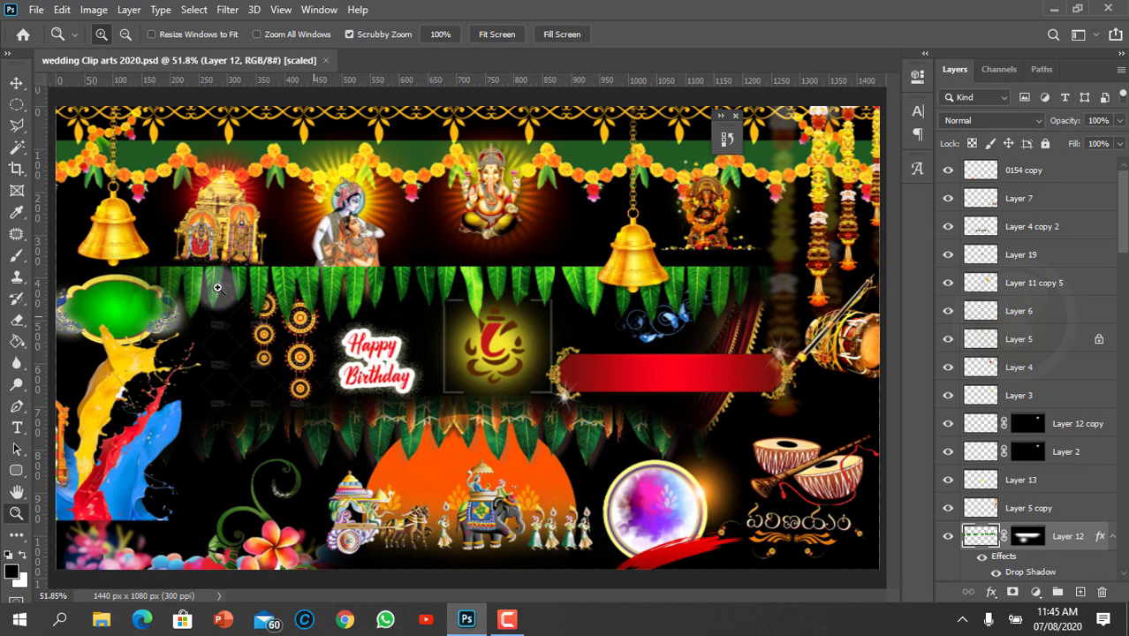
Zoom into the top-left, lower the garland border and place the flower glow beside the temple.
scroll(126, 180, up, 1)
drag(125, 180, 334, 208)
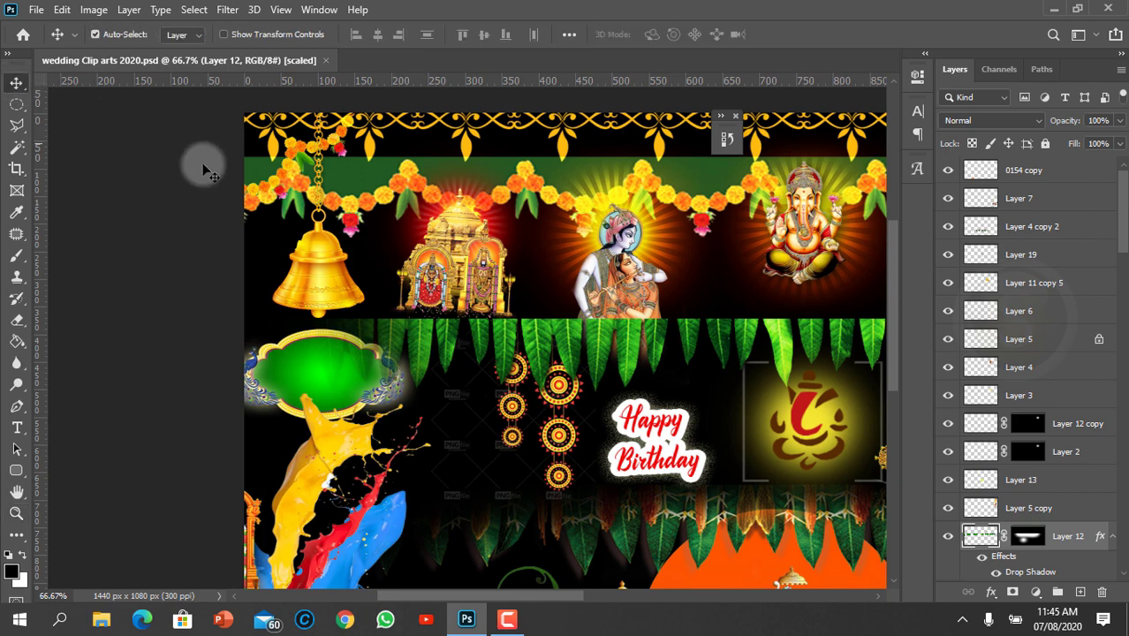
drag(476, 155, 496, 158)
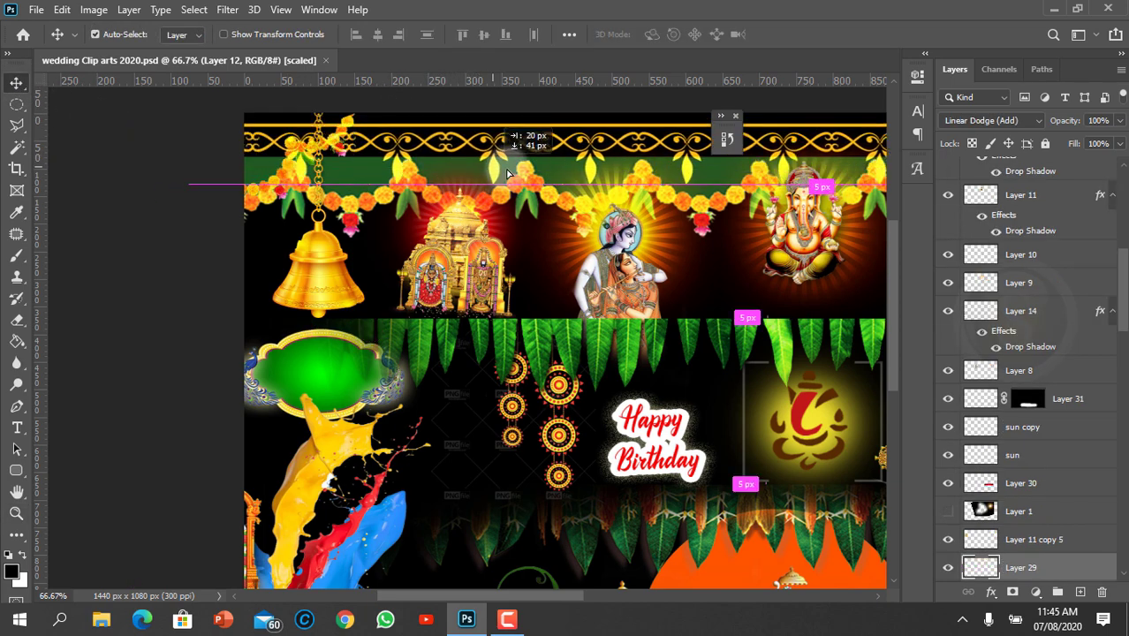
drag(496, 157, 480, 173)
drag(369, 214, 443, 183)
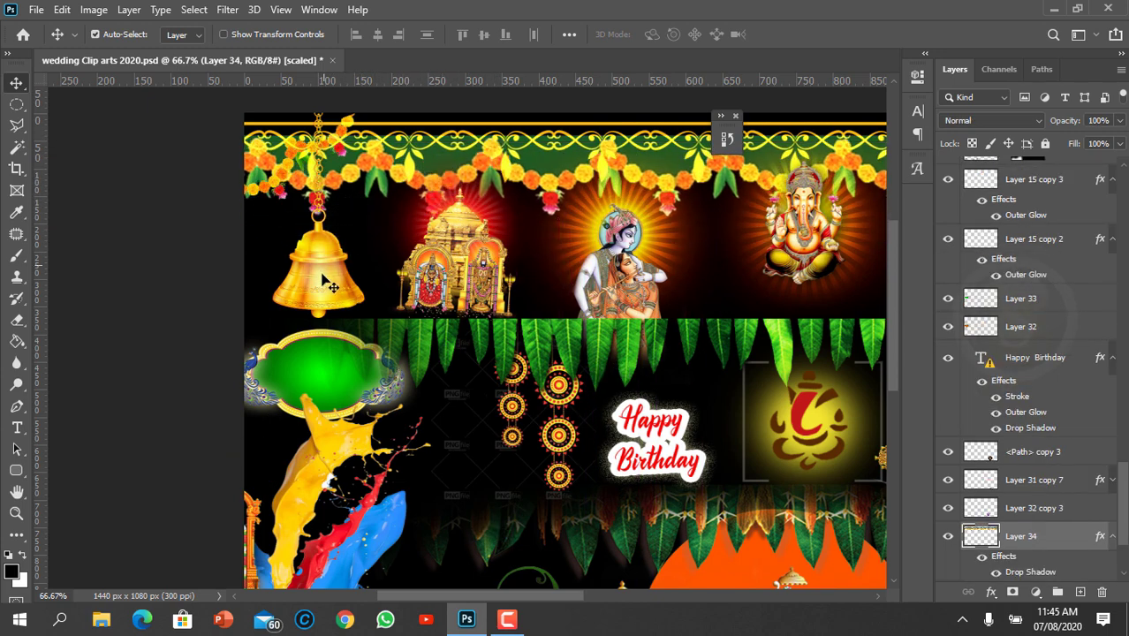
mouse_move(444, 183)
mouse_down()
mouse_move(400, 269)
mouse_move(417, 264)
mouse_up()
Shift the temple and Krishna, move the sun glow, and raise the leaf garland about 130 px.
drag(584, 272, 532, 270)
drag(631, 245, 641, 266)
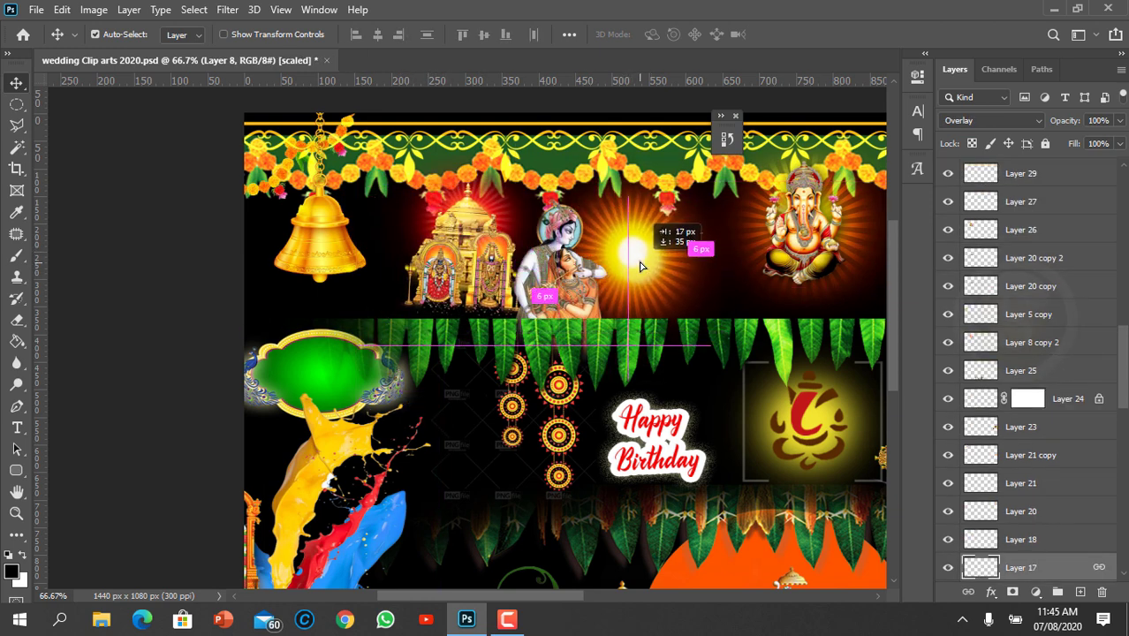
mouse_move(515, 331)
mouse_down()
mouse_move(442, 221)
mouse_move(243, 150)
mouse_up()
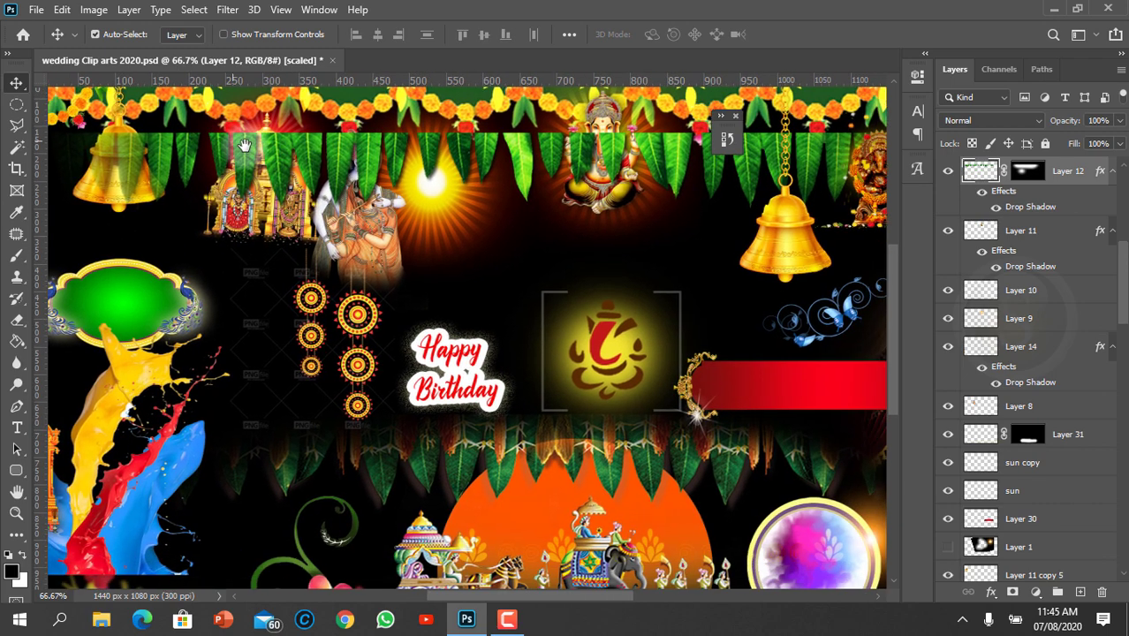
Move the green banner and paint splash up, the circle ornaments left, and Happy Birthday up-left.
click(165, 248)
drag(166, 248, 183, 188)
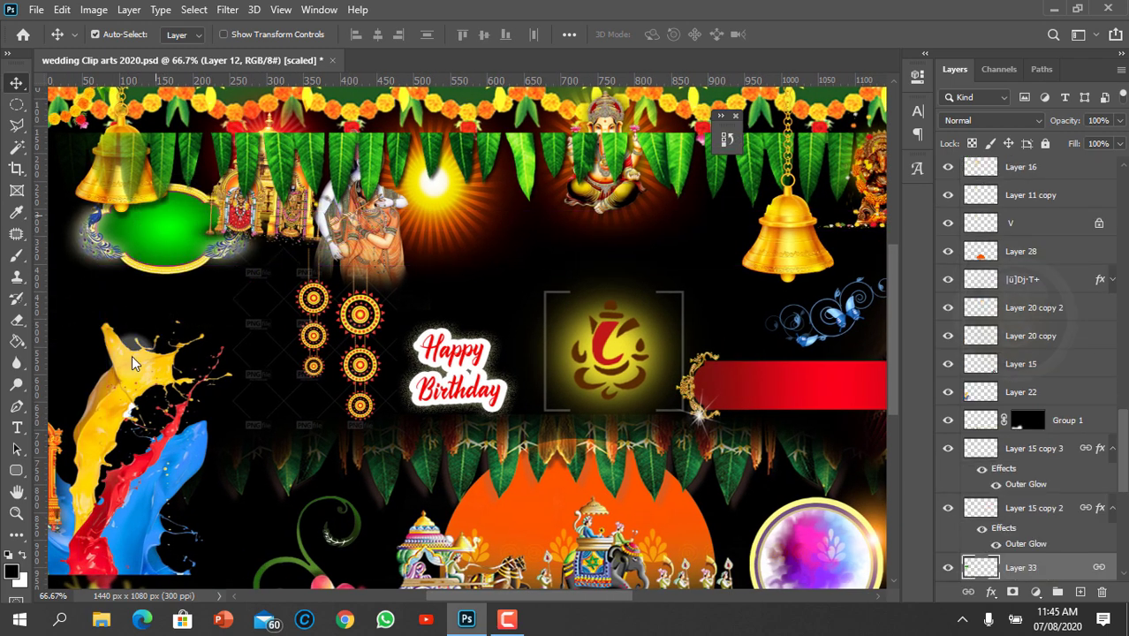
drag(125, 380, 148, 296)
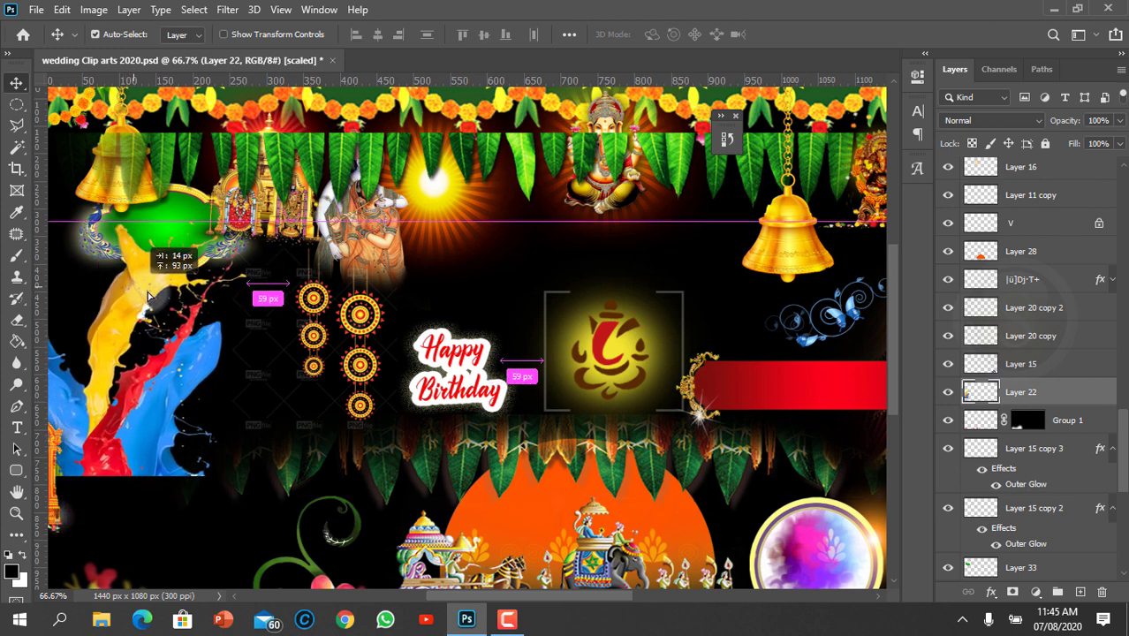
drag(318, 298, 257, 299)
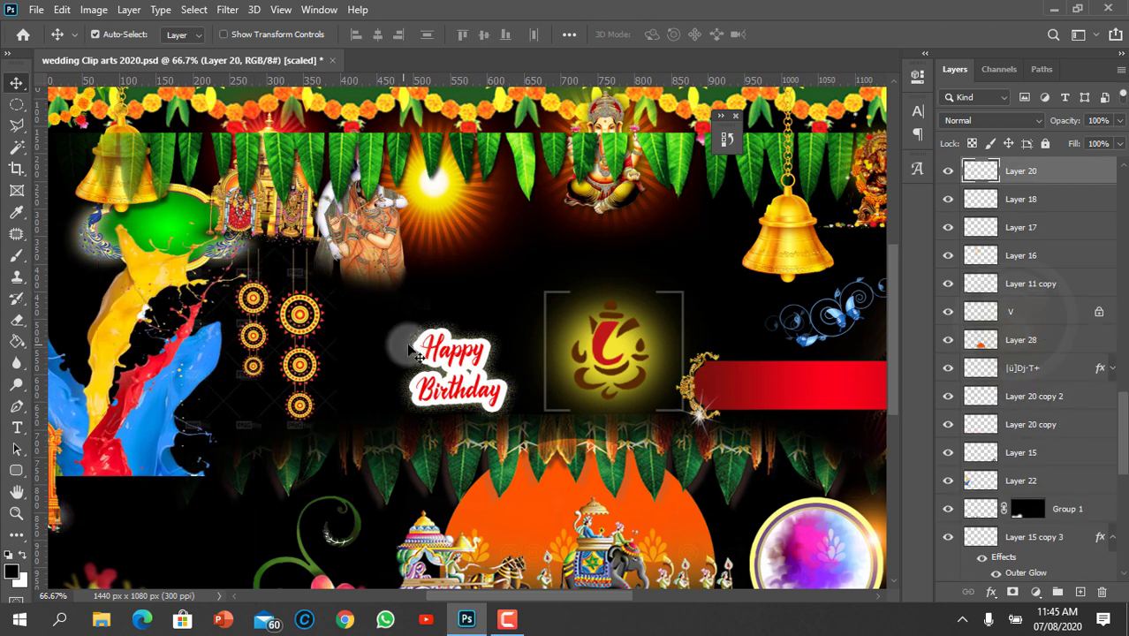
drag(432, 341, 348, 292)
Move the Ganesh symbol and its yellow glow up-left, the bell left, and the small Ganesh idol to centre.
drag(621, 342, 454, 288)
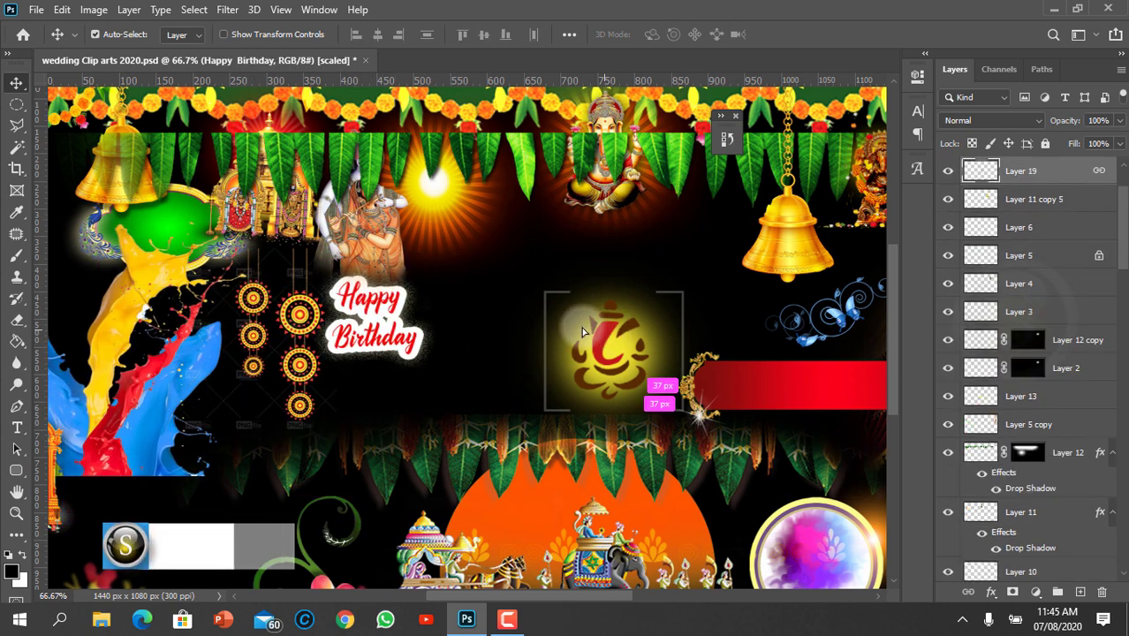
drag(633, 366, 499, 313)
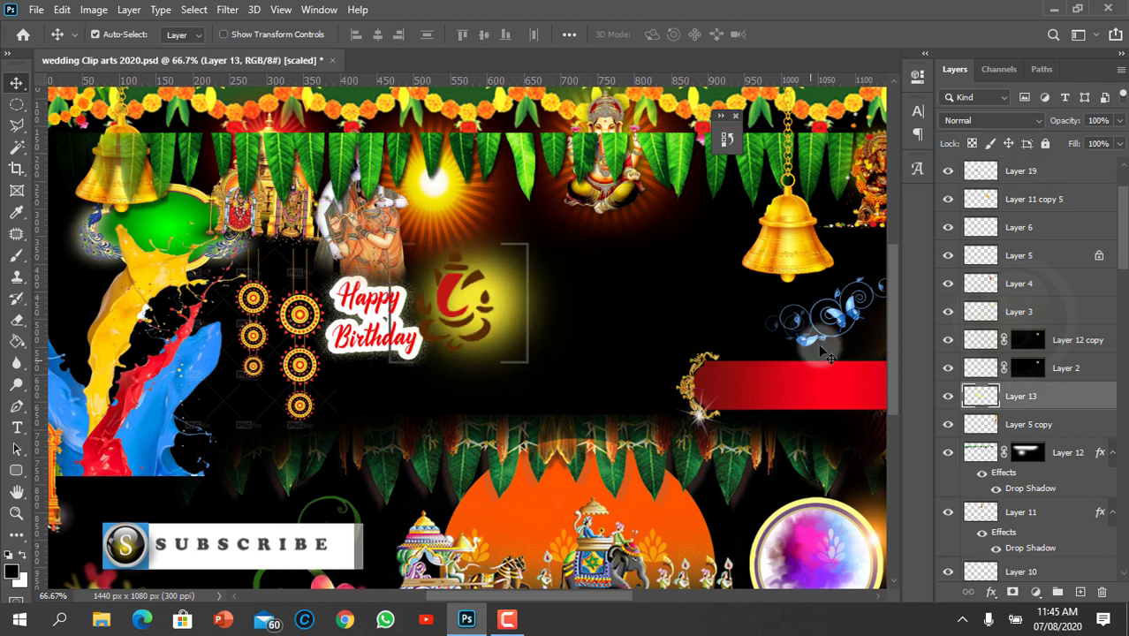
drag(793, 262, 610, 257)
drag(707, 300, 516, 329)
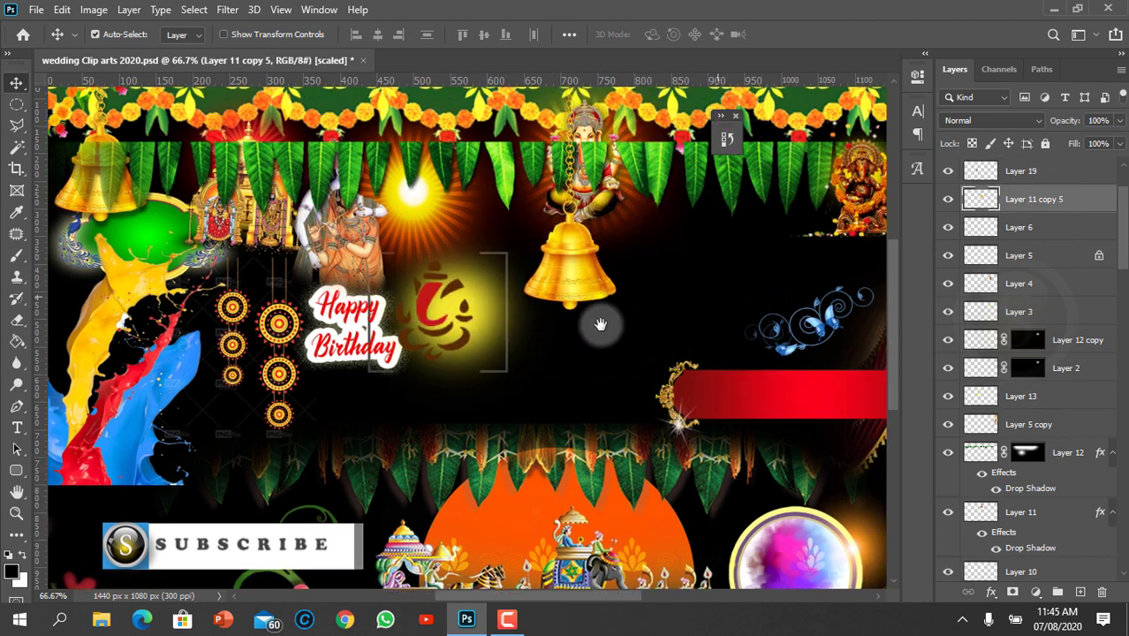
drag(682, 221, 557, 270)
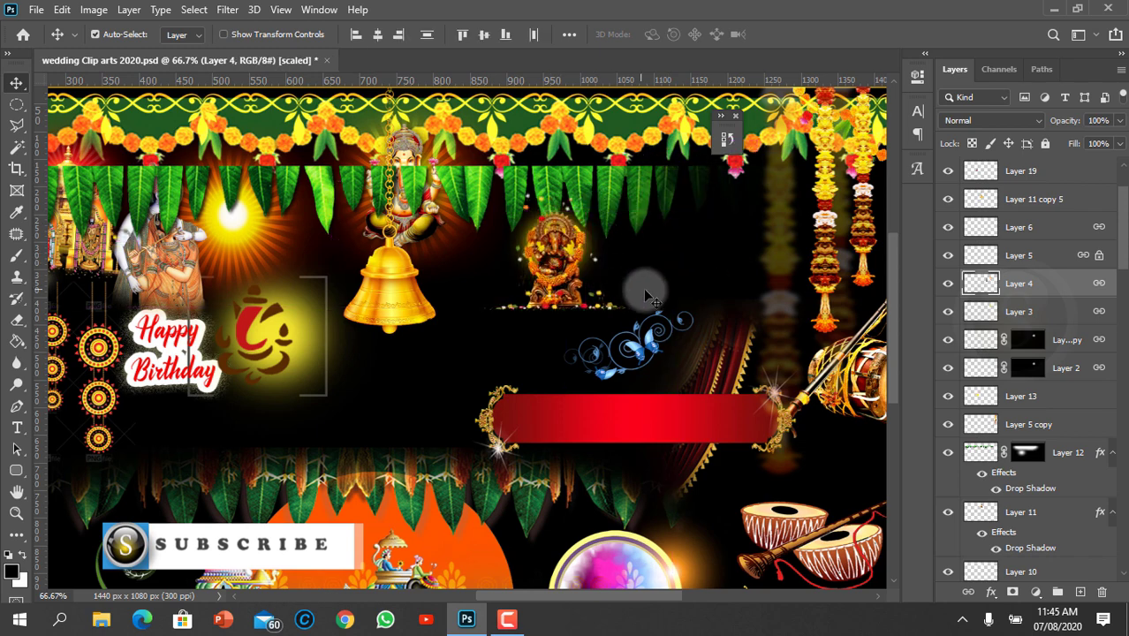
Move the hanging garland left, raise the red banner, shift the garlands right, and lift the drum pair.
drag(652, 337, 581, 302)
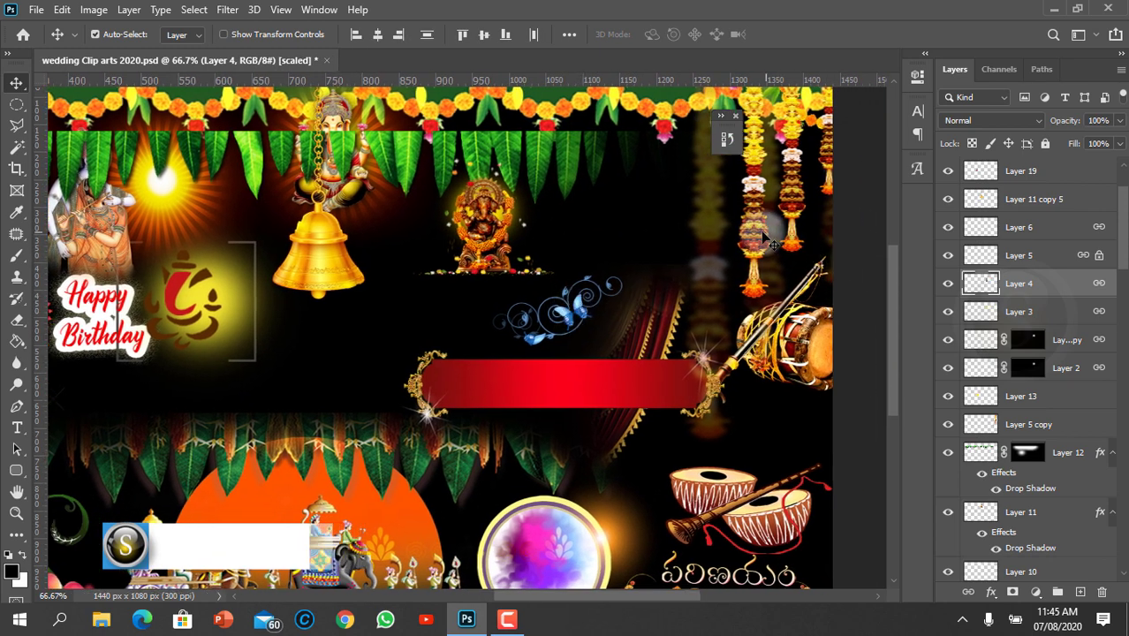
drag(749, 228, 700, 275)
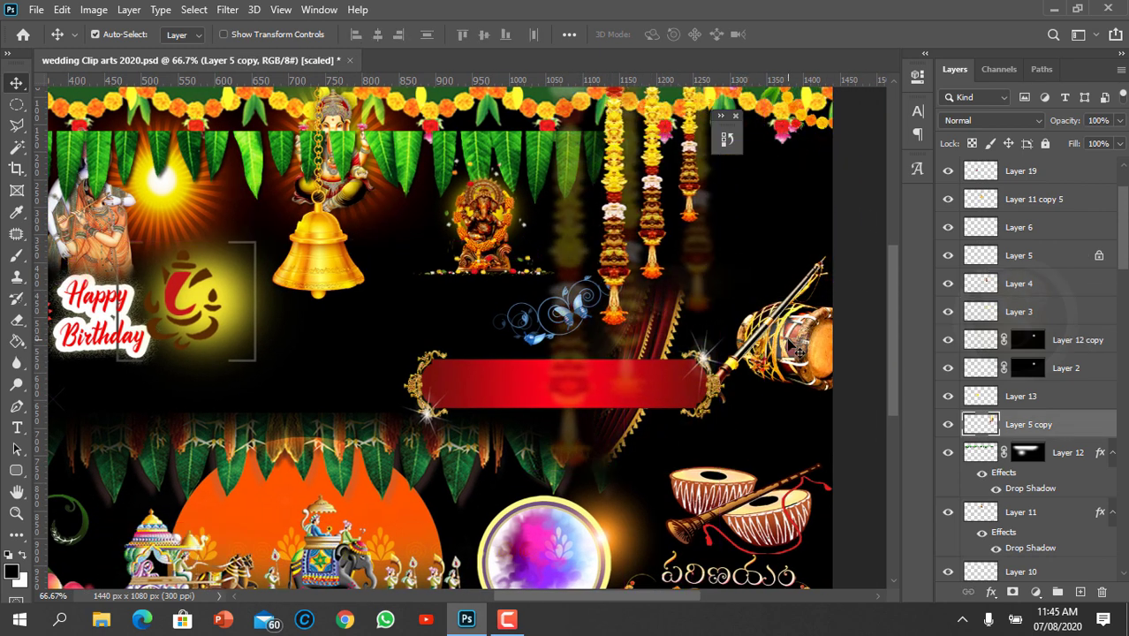
drag(713, 398, 701, 361)
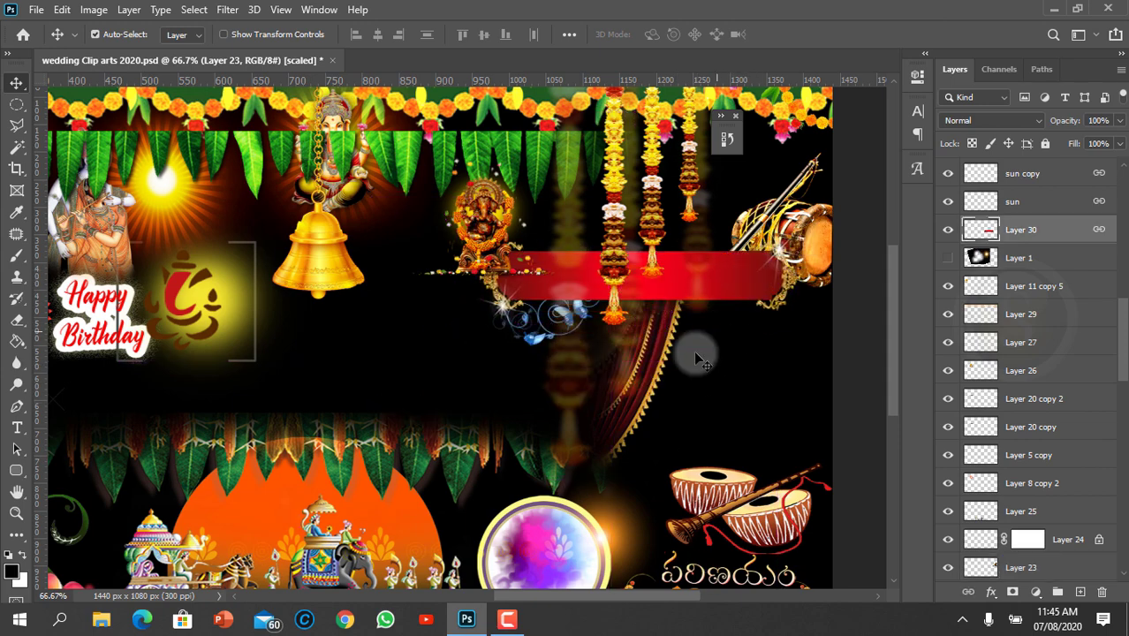
drag(646, 397, 714, 353)
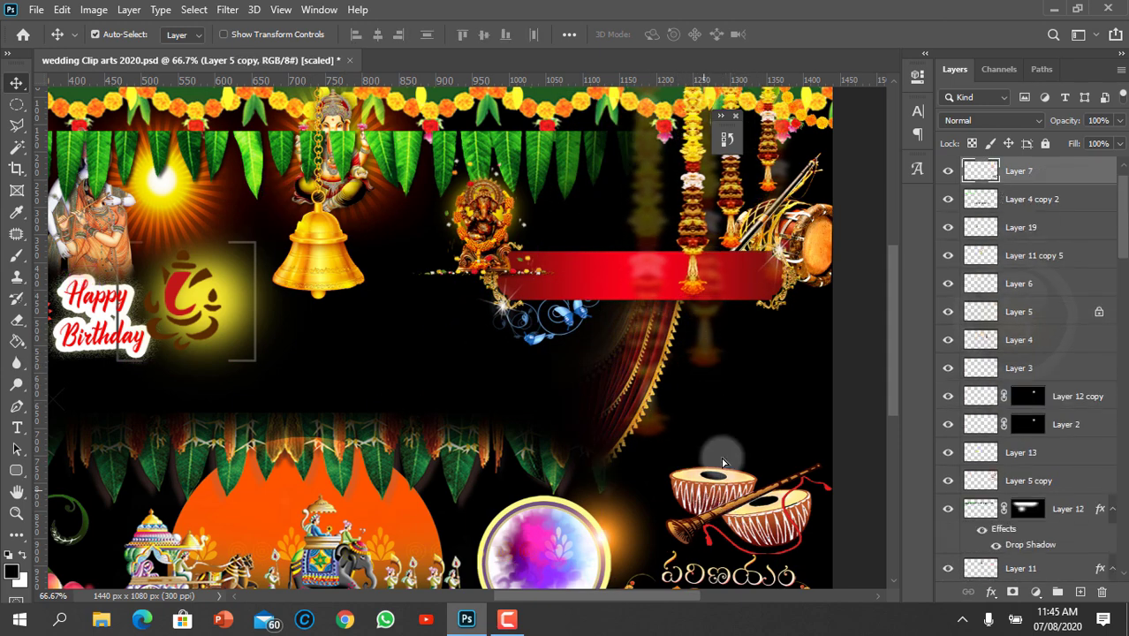
drag(725, 482, 738, 378)
Reposition the colour circle and Telugu title, raise the leaf garland, and move the orange sun and procession right.
scroll(618, 371, down, 5)
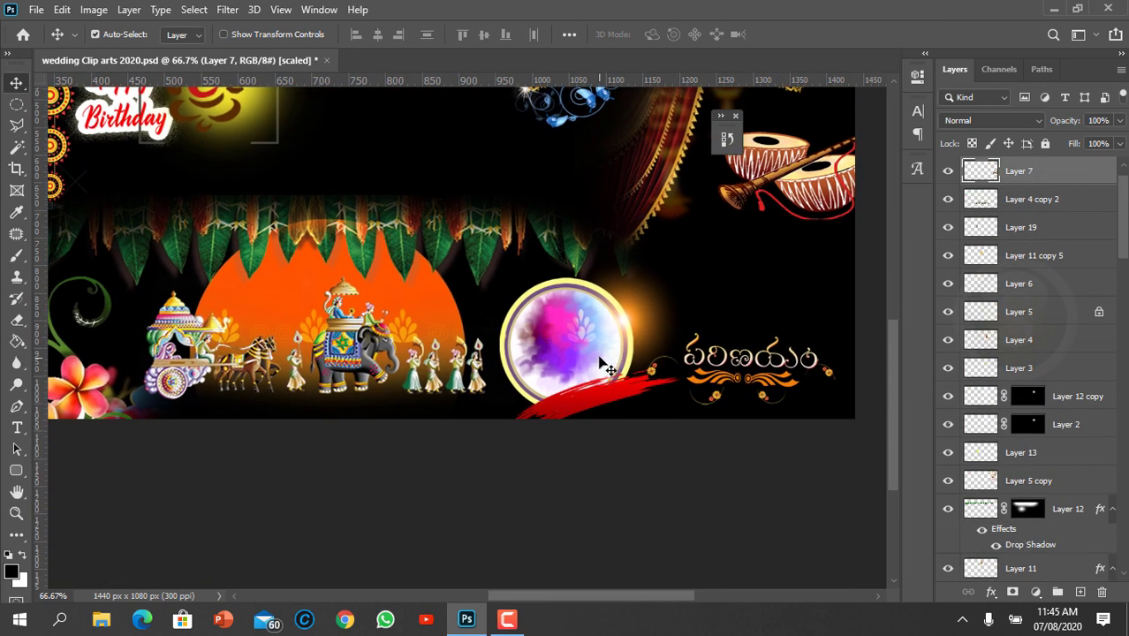
drag(605, 364, 664, 281)
click(736, 376)
drag(762, 393, 772, 358)
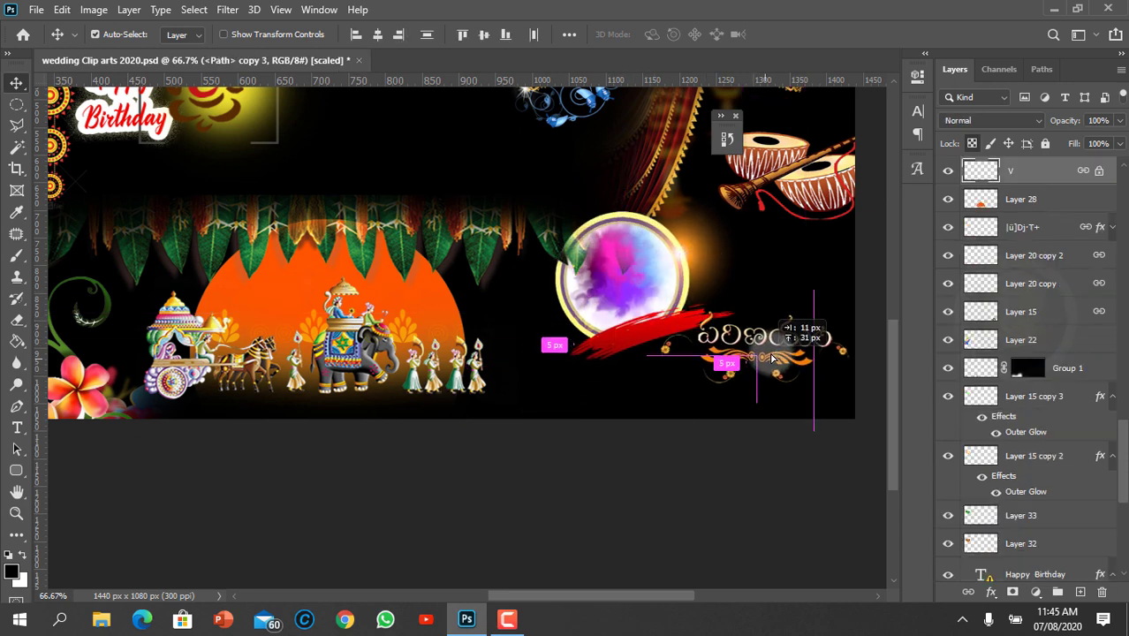
drag(453, 259, 506, 164)
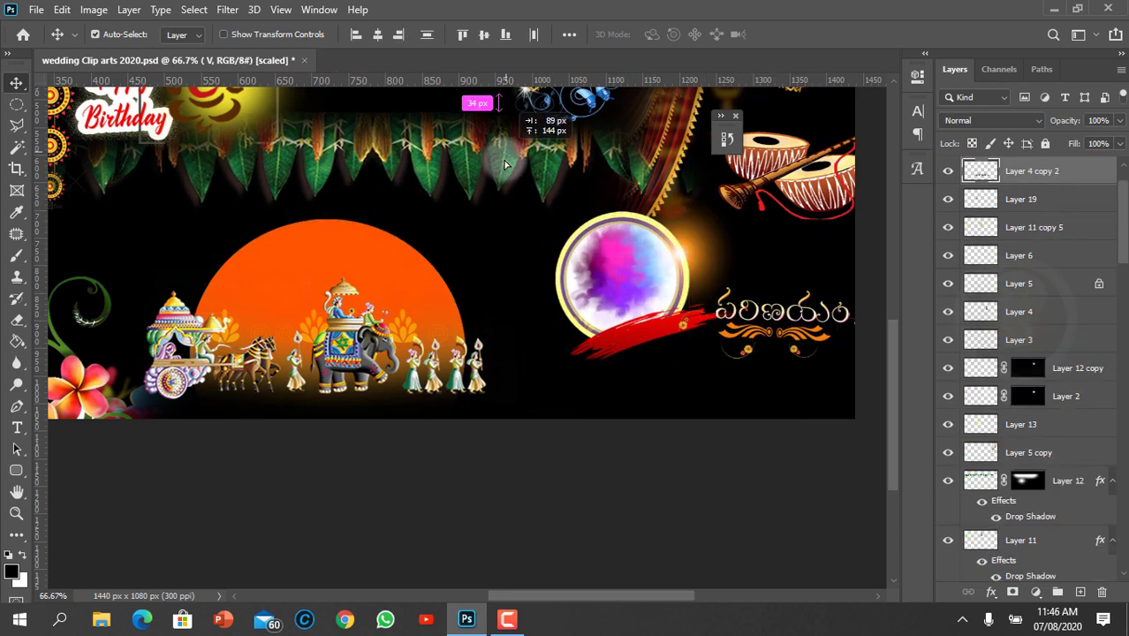
drag(408, 287, 466, 292)
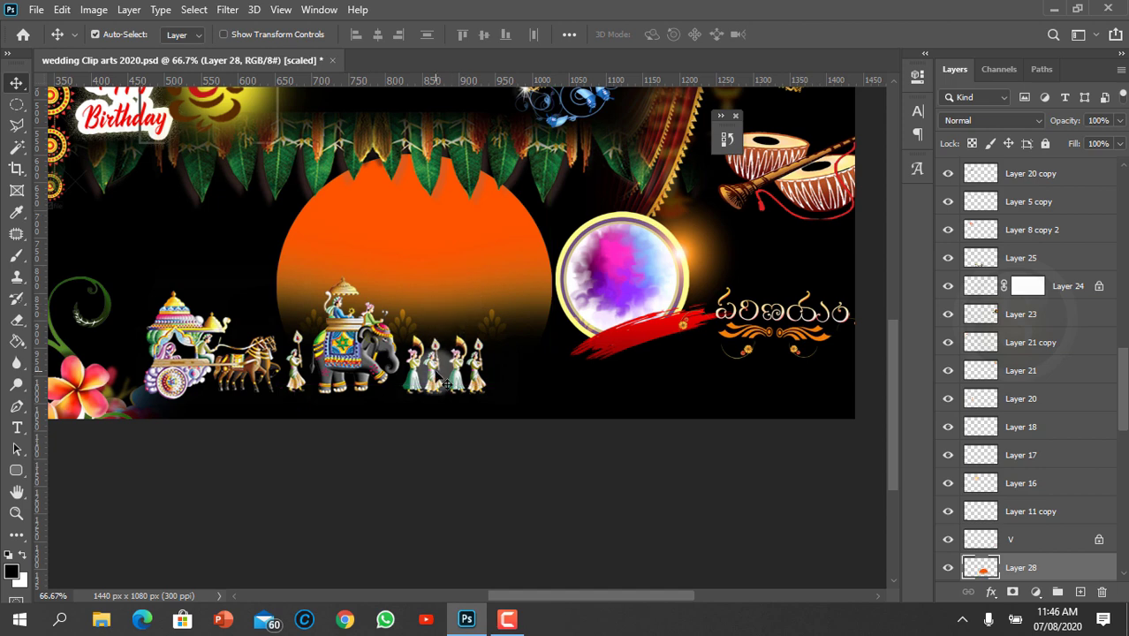
drag(448, 362, 532, 313)
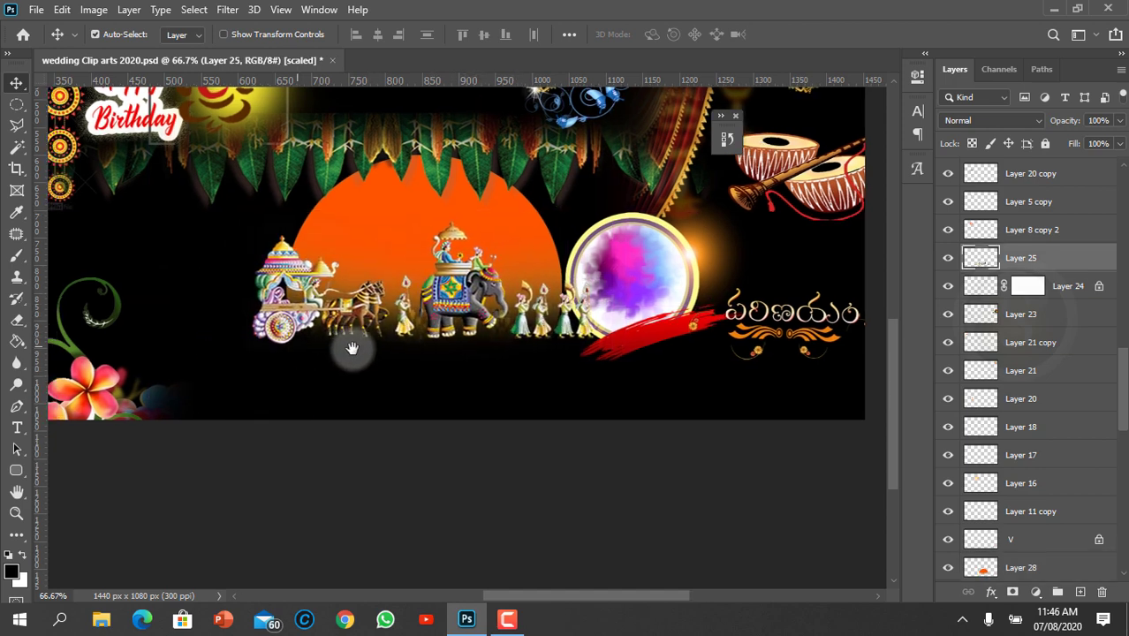
Move the swirl, flower strip, paint splash and blue glow right, and the deity figure to centre-left.
drag(307, 346, 570, 358)
mouse_move(254, 395)
mouse_down()
mouse_move(433, 384)
mouse_move(433, 409)
mouse_up()
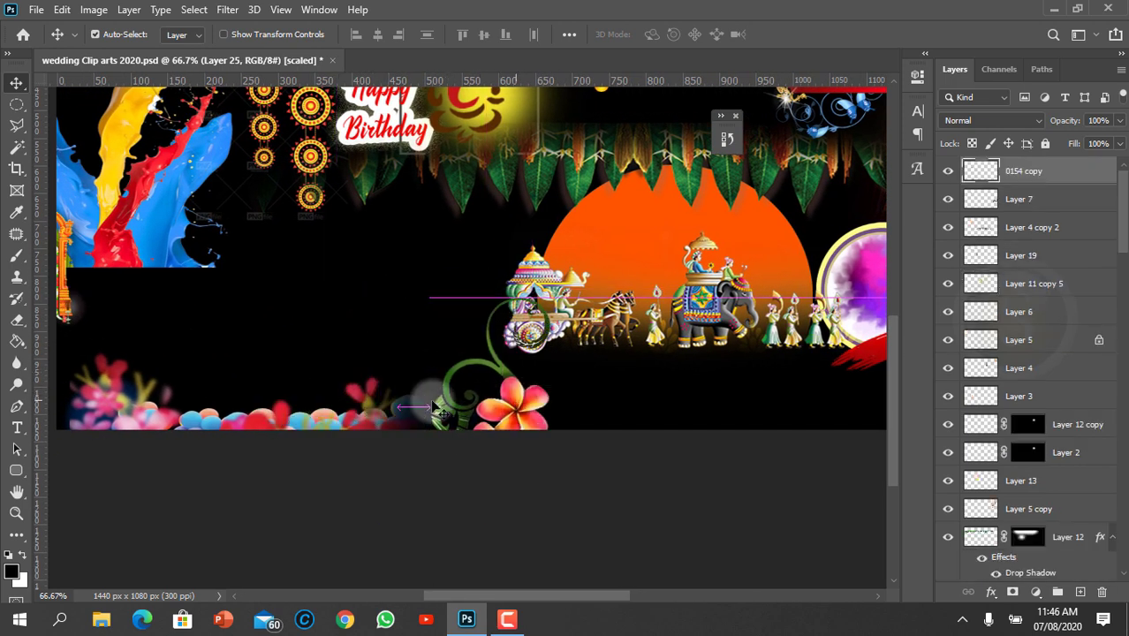
drag(133, 354, 212, 269)
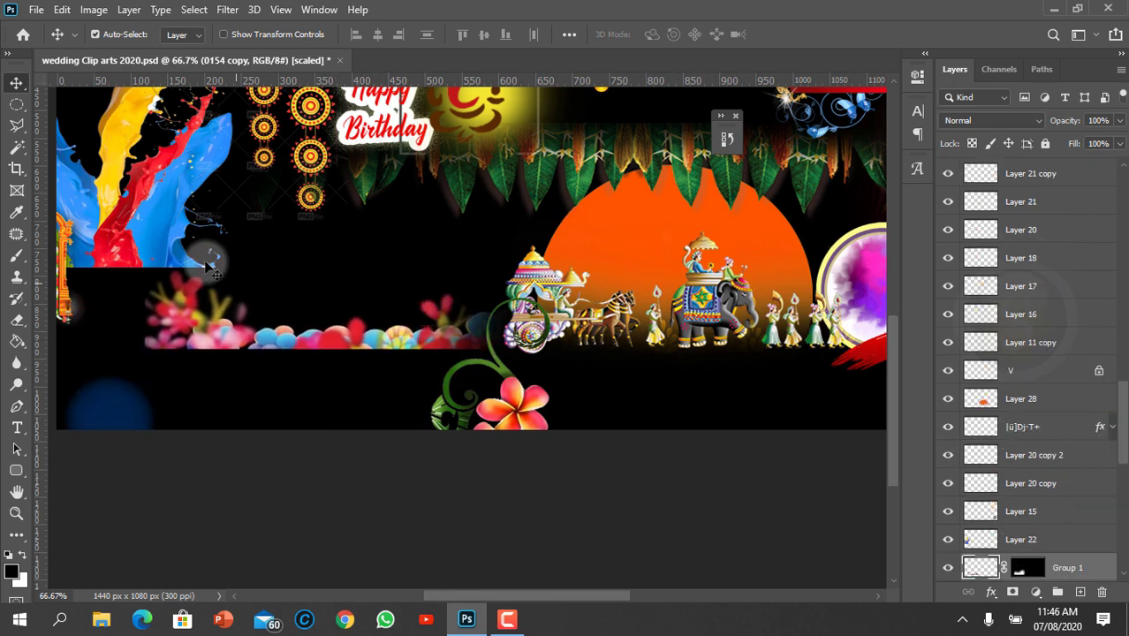
drag(133, 228, 252, 270)
mouse_move(124, 416)
mouse_down()
mouse_move(218, 397)
mouse_move(306, 411)
mouse_up()
drag(75, 326, 420, 296)
Move the green oval frame, left bell, leaf garland and Krishna-Radha image down to reveal the gods.
scroll(442, 318, up, 5)
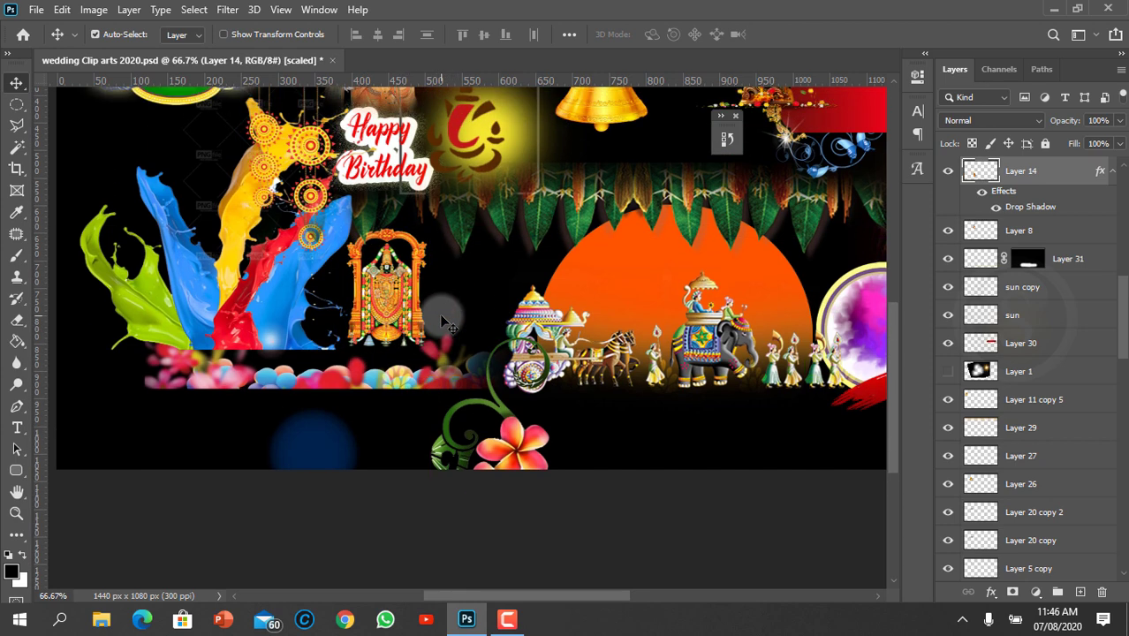
scroll(446, 325, up, 1)
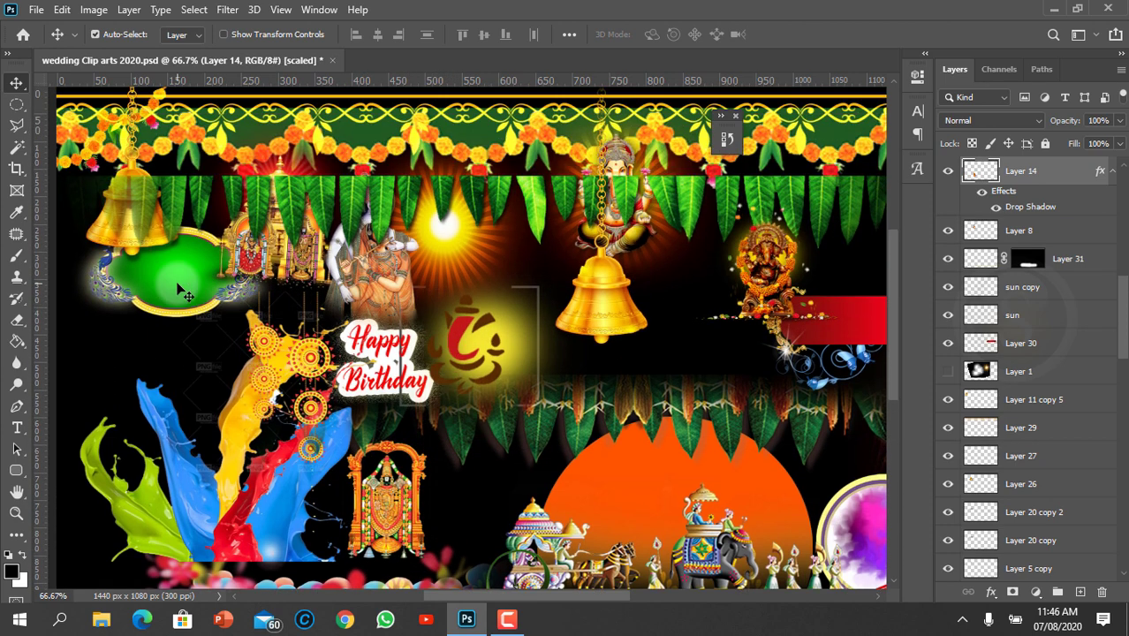
drag(182, 292, 177, 349)
drag(132, 210, 124, 307)
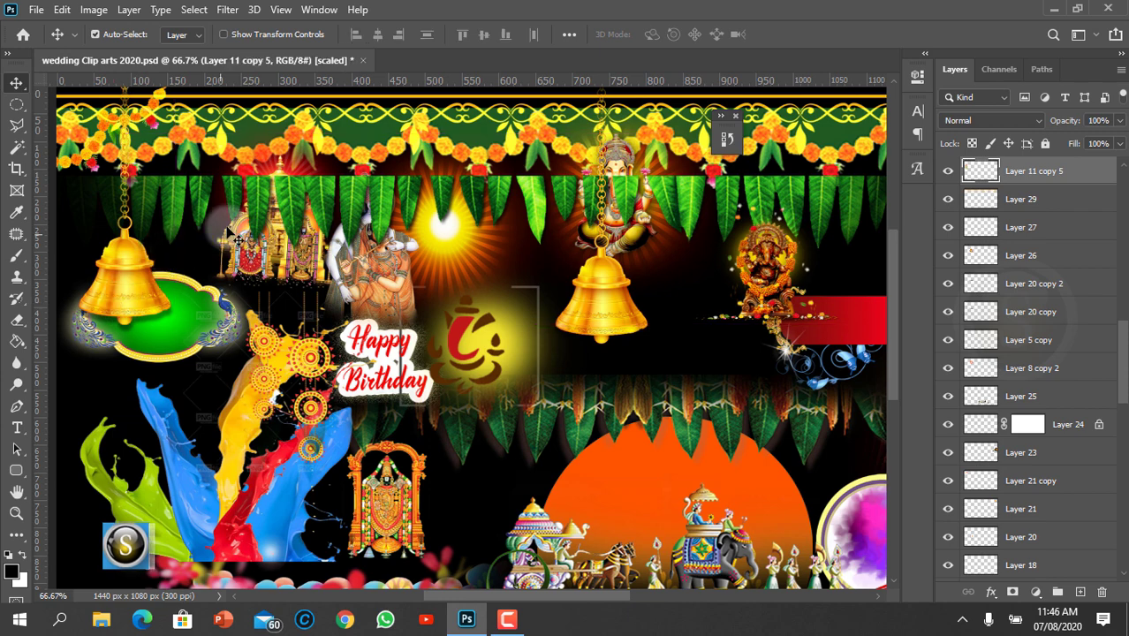
drag(287, 207, 292, 355)
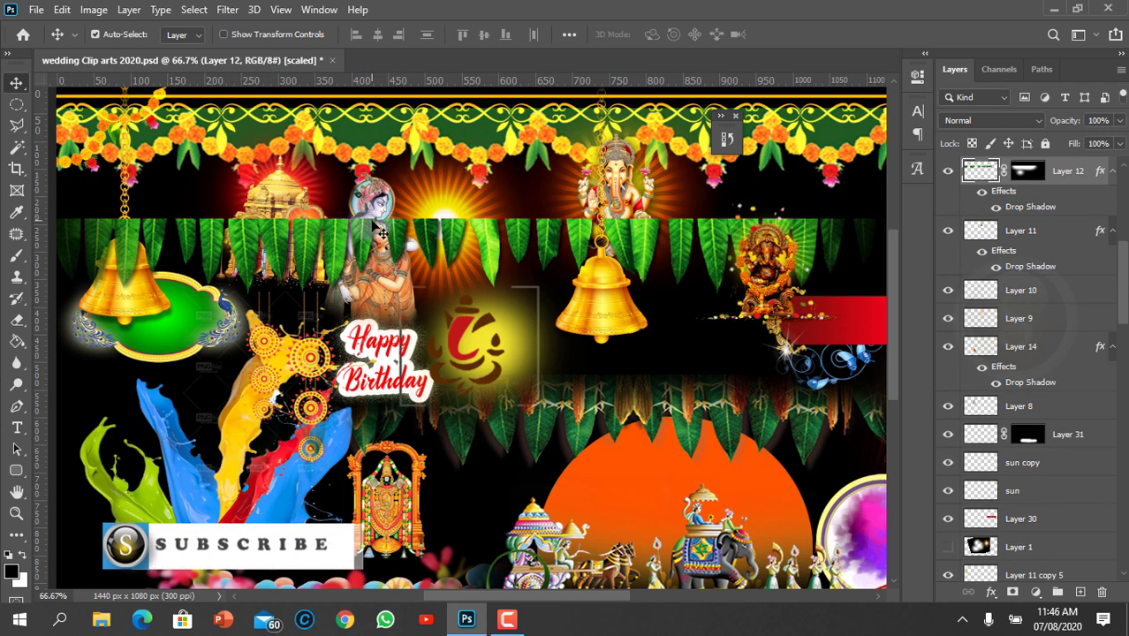
drag(362, 232, 327, 306)
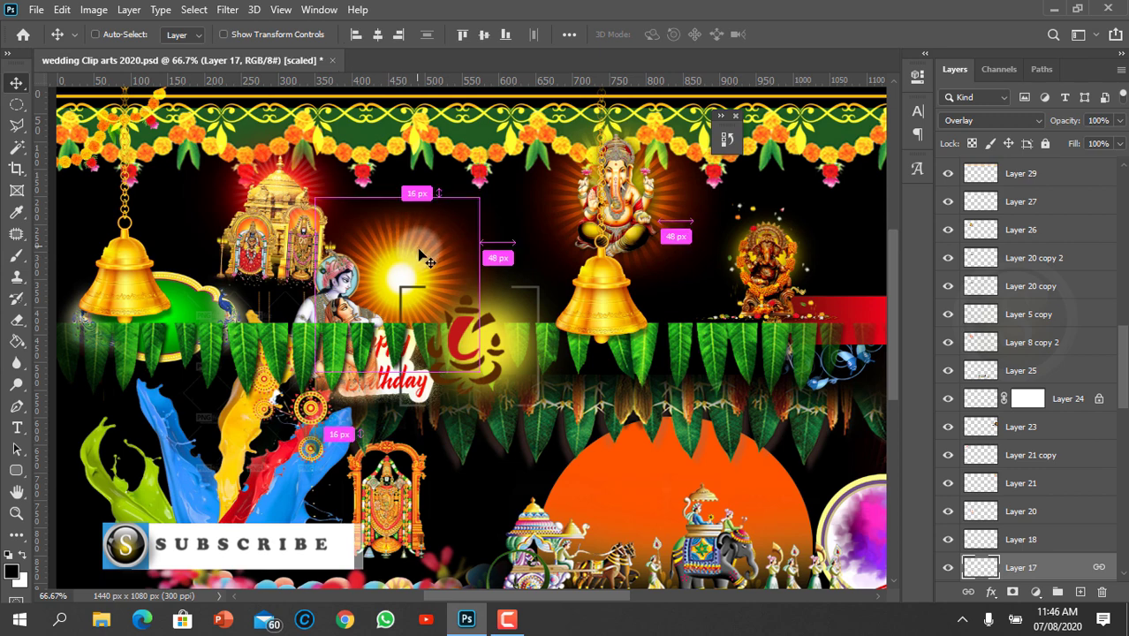
Undo the last five layer moves with Ctrl+Z.
key(ctrl+z)
key(ctrl+z)
key(ctrl+z)
key(ctrl+z)
key(ctrl+z)
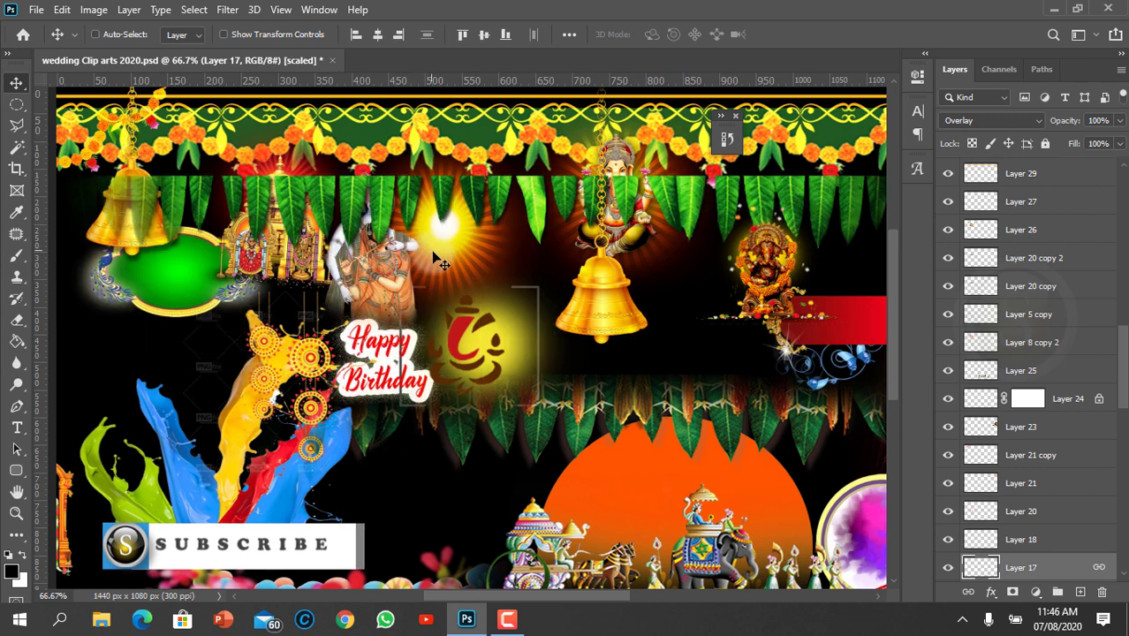
key(ctrl+z)
key(ctrl+z)
key(ctrl+z)
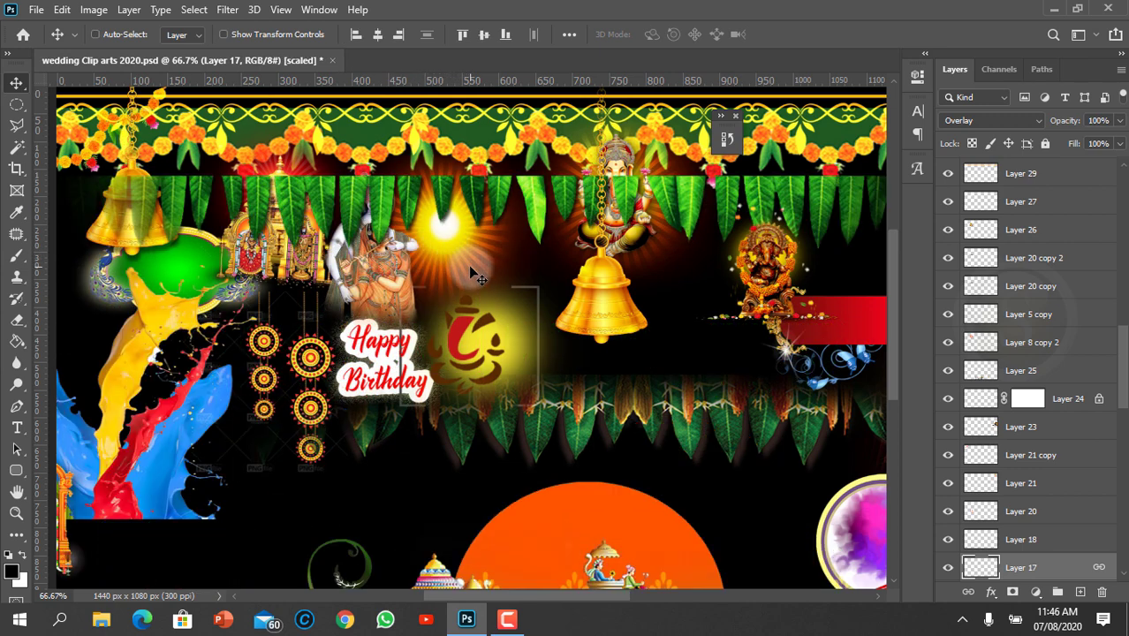
key(ctrl+z)
key(ctrl+z)
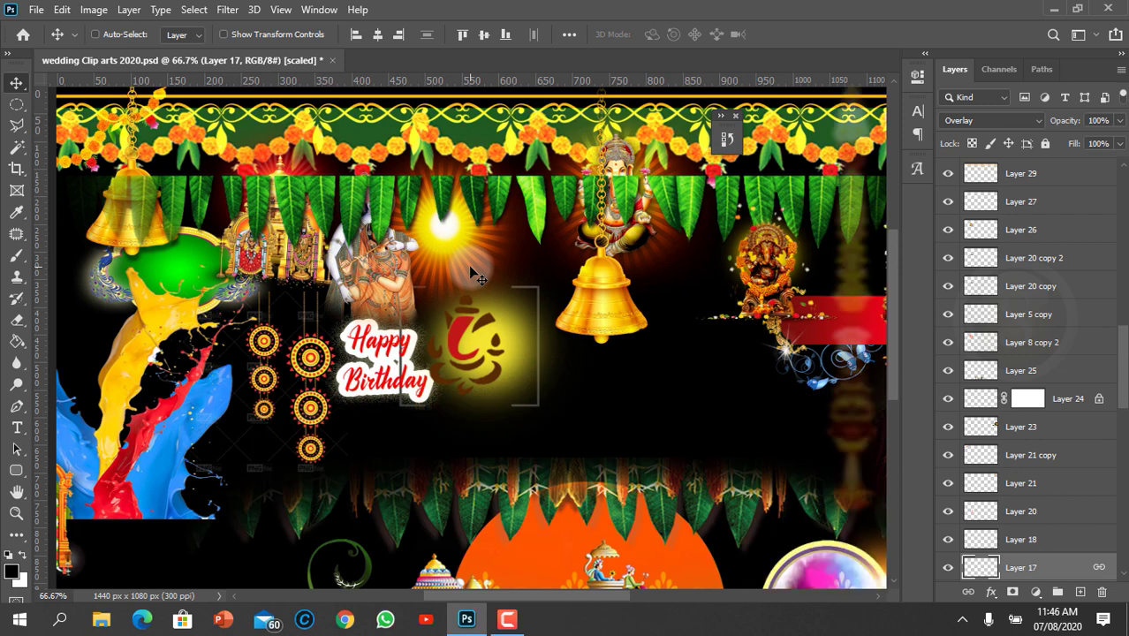
key(ctrl+z)
key(ctrl+z)
key(ctrl+z)
key(ctrl+z)
key(ctrl+z)
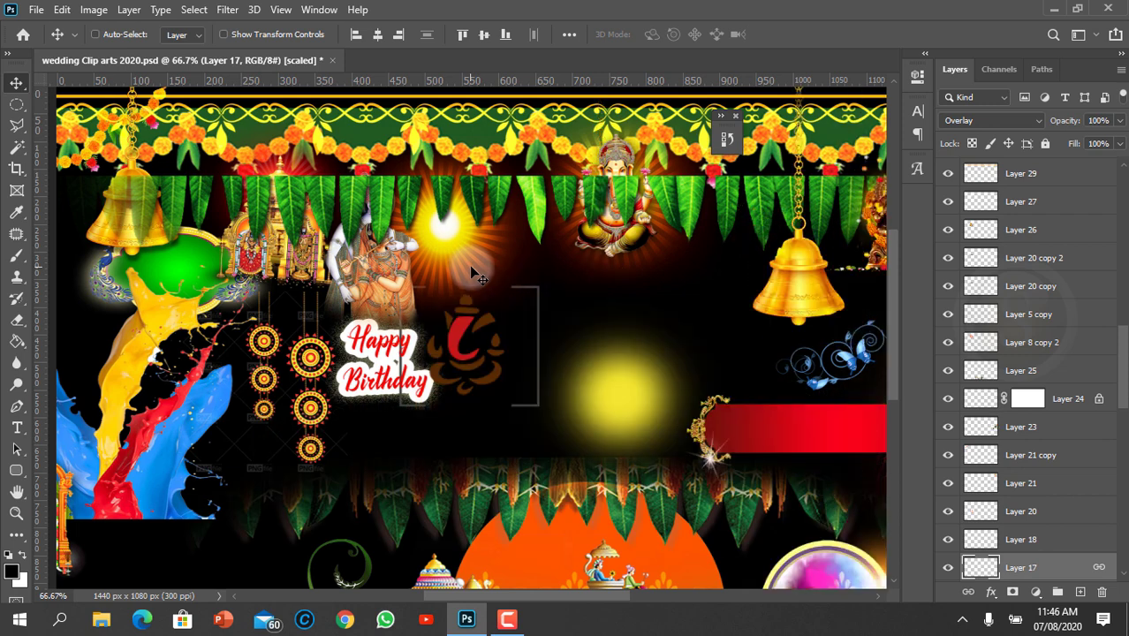
key(ctrl+z)
Collapse the Layers panel to icons, undo three more moves, and hide all panels with Tab.
click(1121, 60)
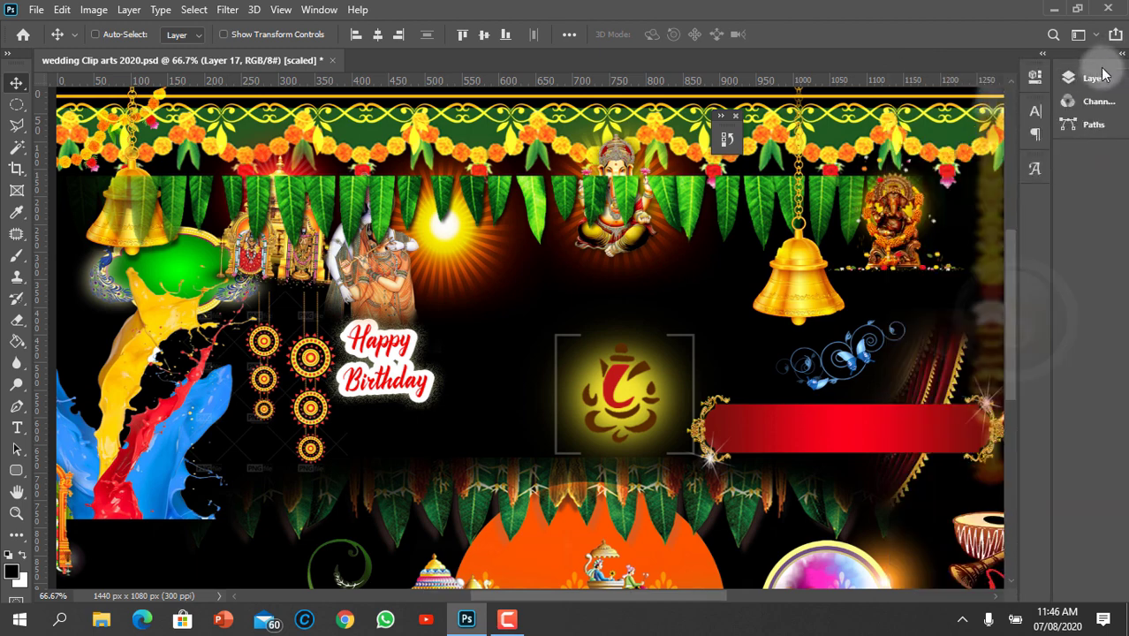
key(ctrl+z)
key(ctrl+z)
key(ctrl+z)
key(ctrl+z)
key(ctrl+z)
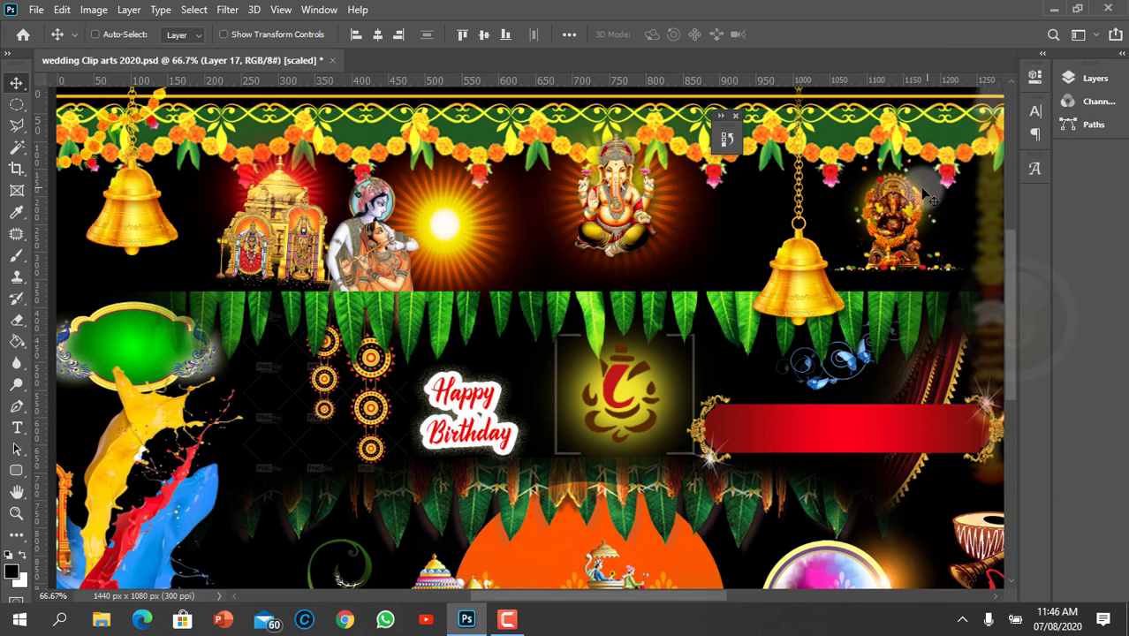
key(ctrl+z)
key(ctrl+z)
key(ctrl+z)
key(ctrl+z)
key(ctrl+z)
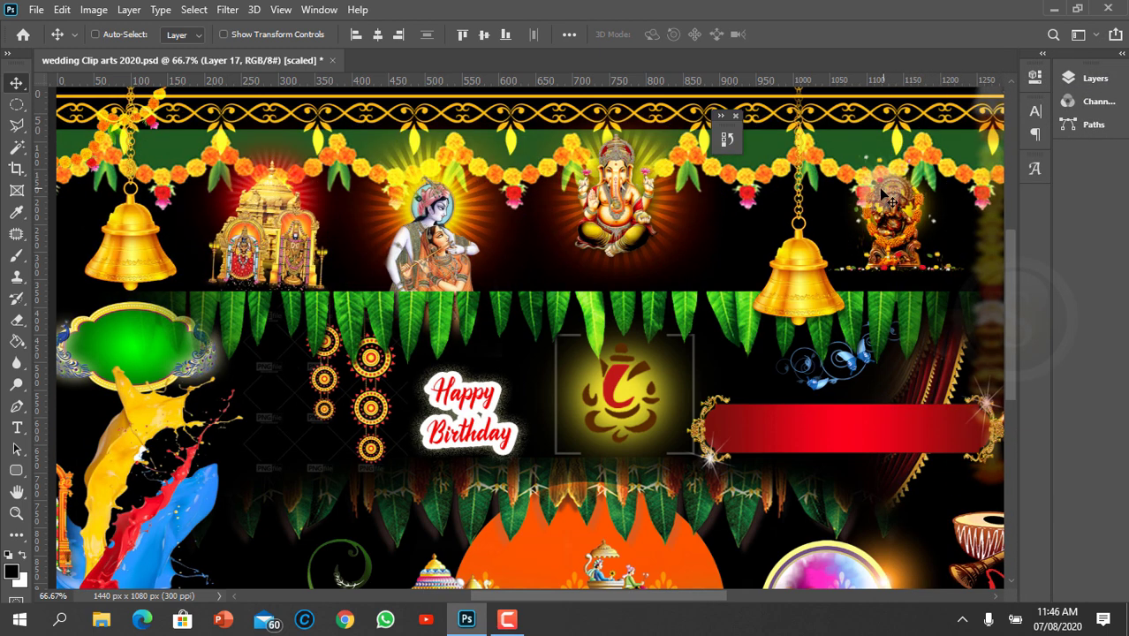
key(ctrl+z)
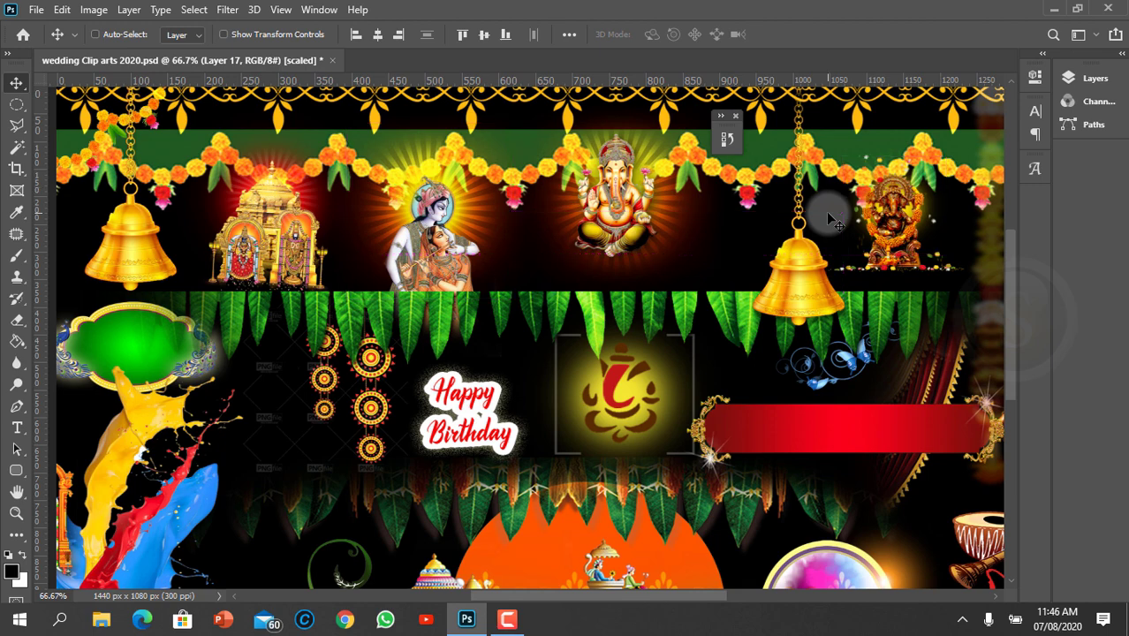
key(Tab)
Scroll and pan across the panel-free canvas to review the finished collage, then open the recorder controls.
scroll(724, 292, down, 3)
scroll(725, 296, down, 3)
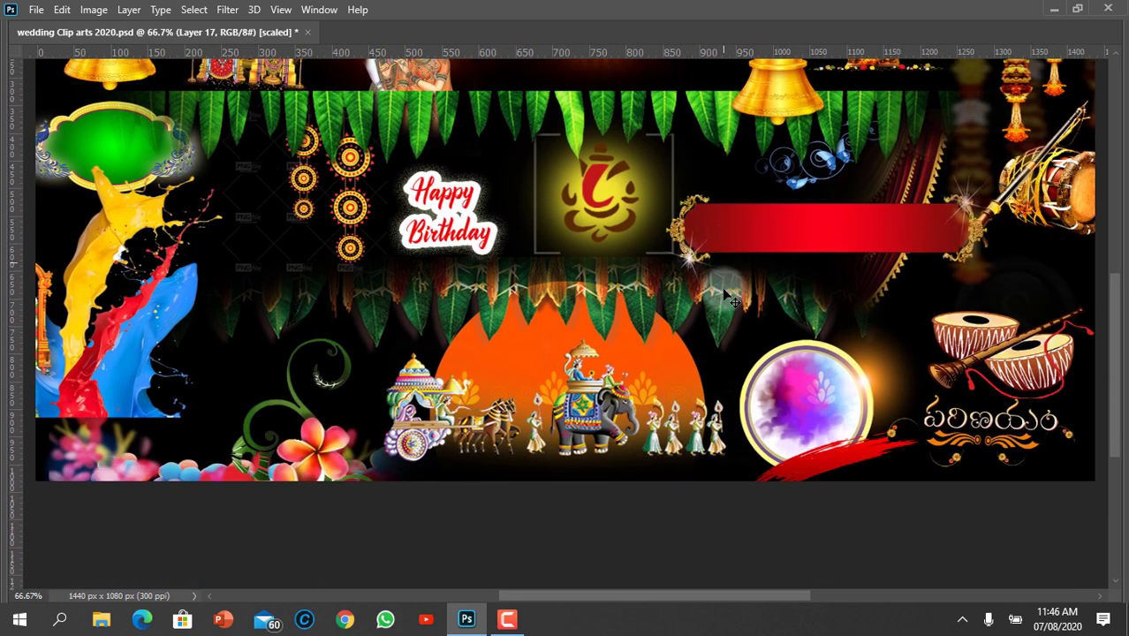
scroll(725, 296, up, 4)
scroll(725, 296, up, 4)
scroll(725, 296, up, 2)
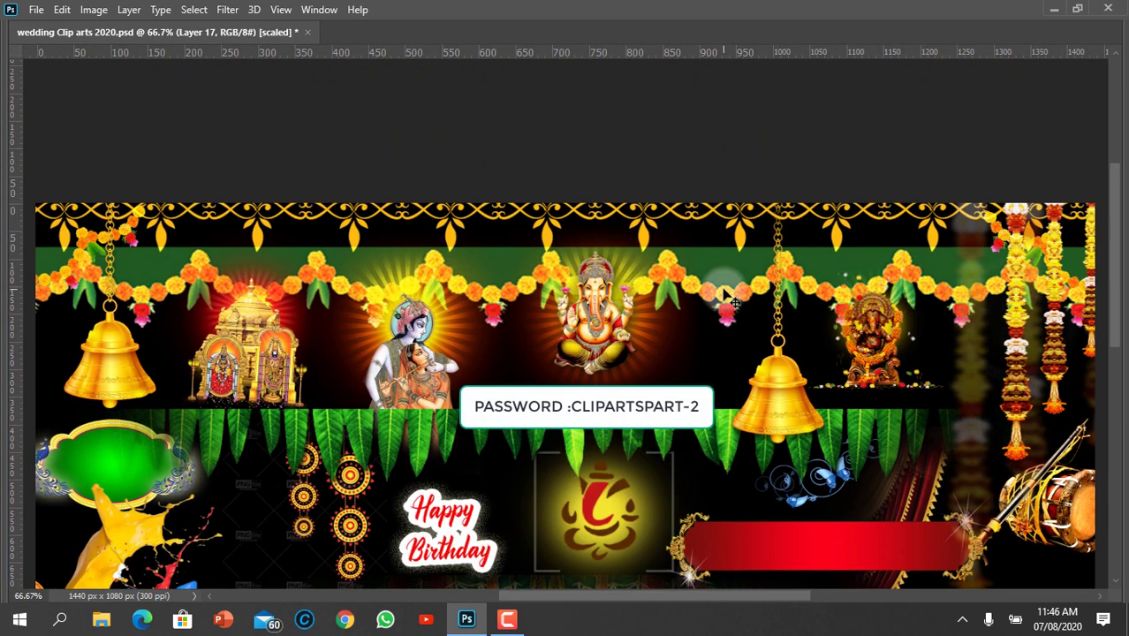
drag(767, 305, 601, 266)
drag(795, 398, 596, 284)
mouse_move(592, 467)
mouse_down()
mouse_move(660, 302)
mouse_move(722, 316)
mouse_up()
drag(647, 330, 849, 441)
mouse_move(516, 397)
mouse_down()
mouse_move(615, 371)
mouse_move(512, 351)
mouse_up()
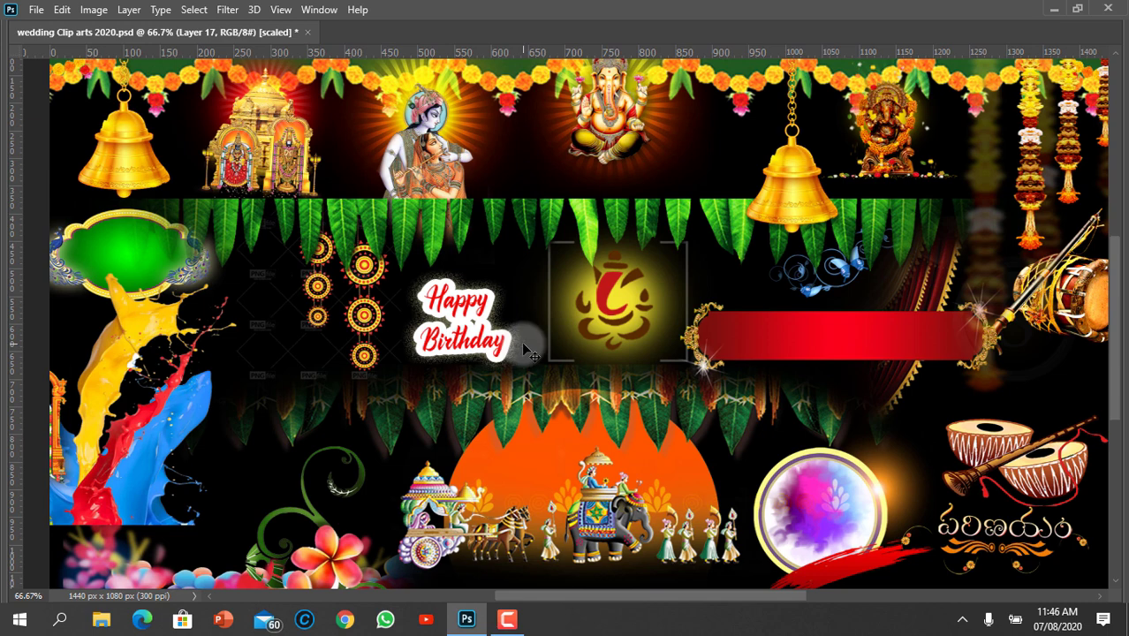
scroll(533, 358, down, 2)
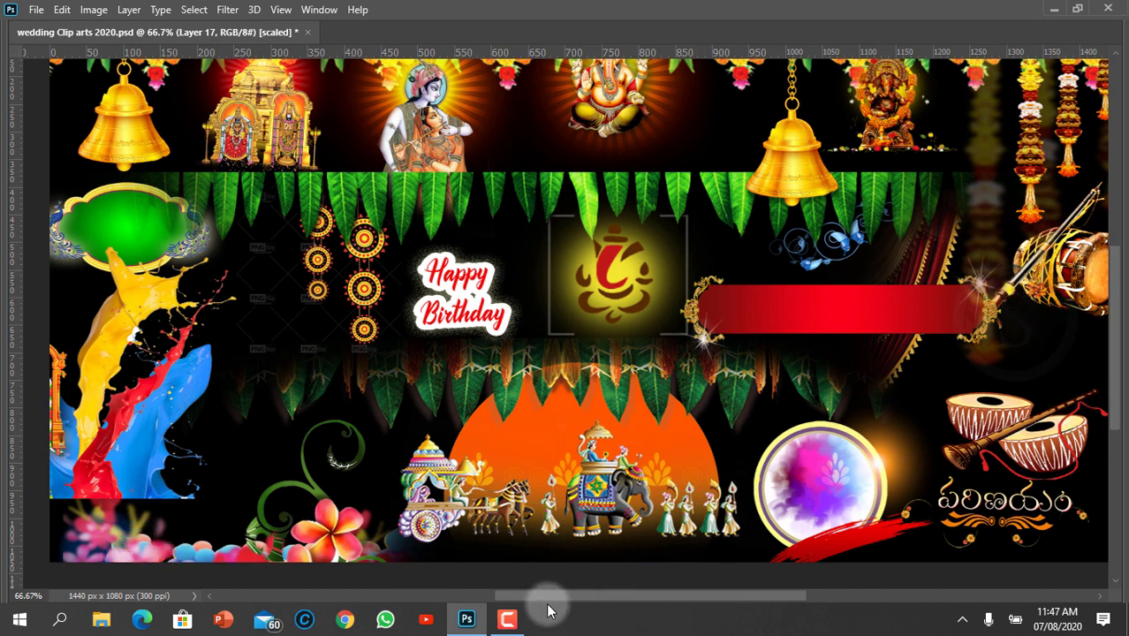
click(595, 586)
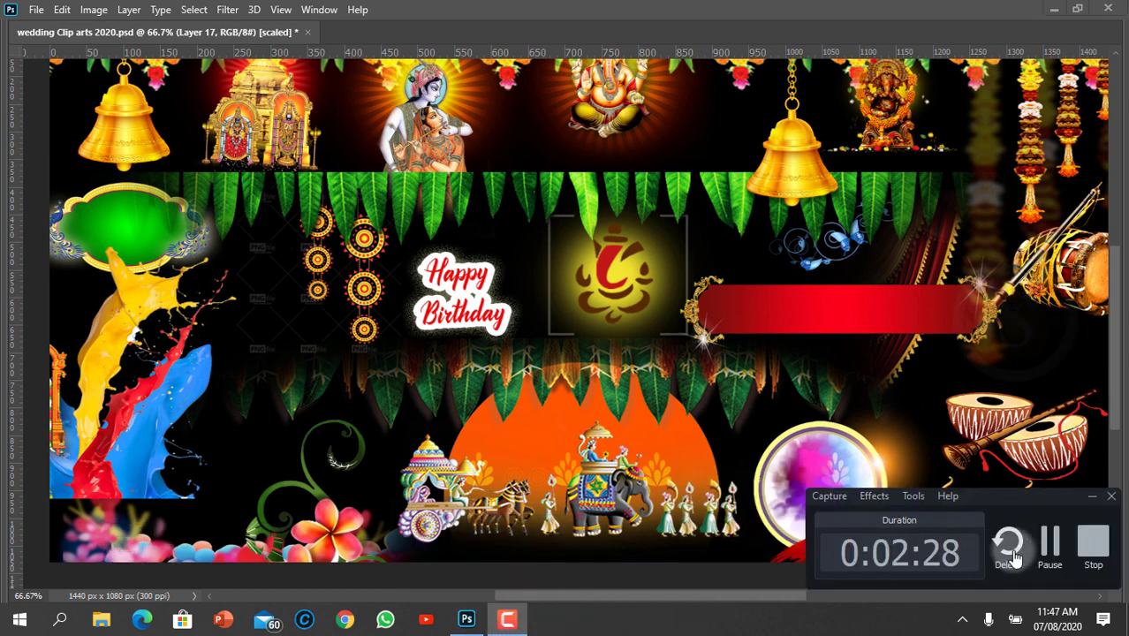